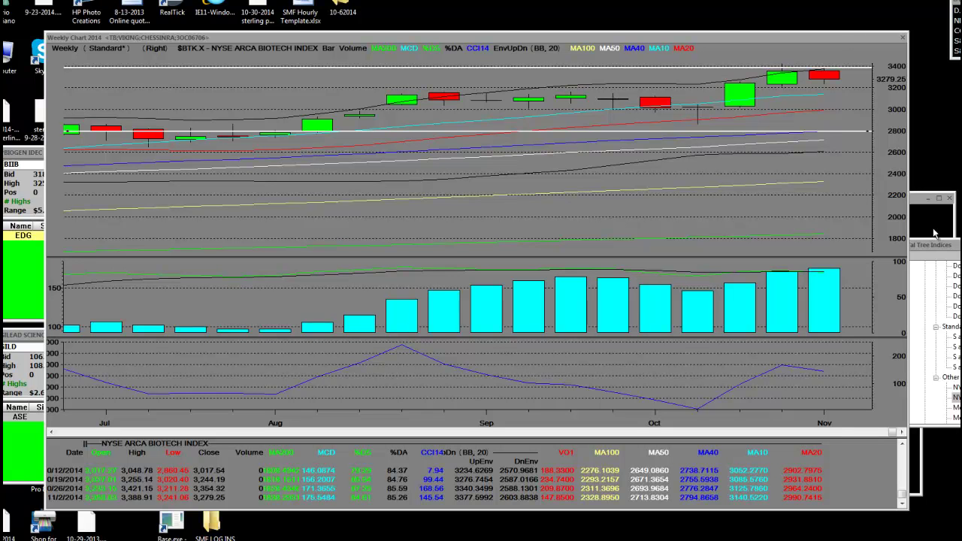
- Move the component table into view and review REGN, BIIB, ALXN, AMGN and VRTX
left_click_drag(932, 245, 359, 111)
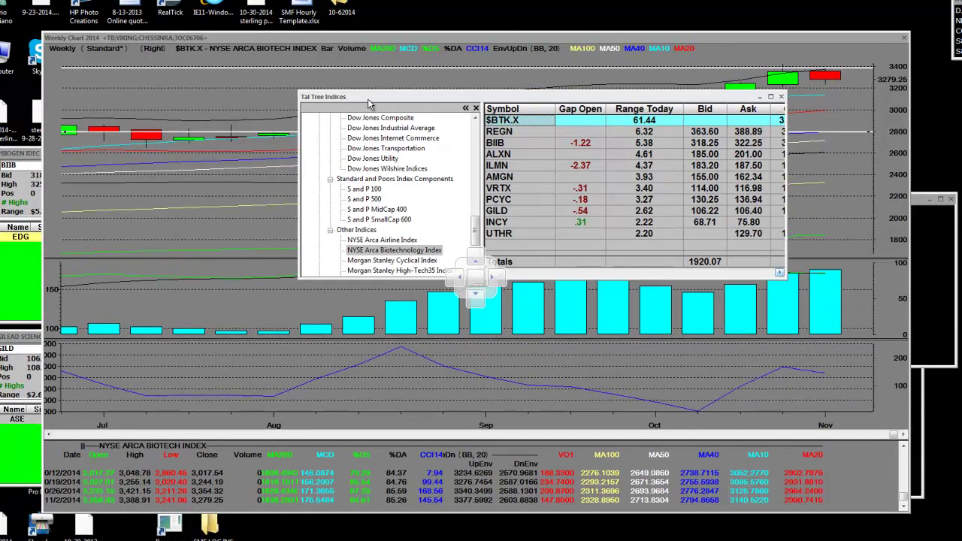
left_click(514, 140)
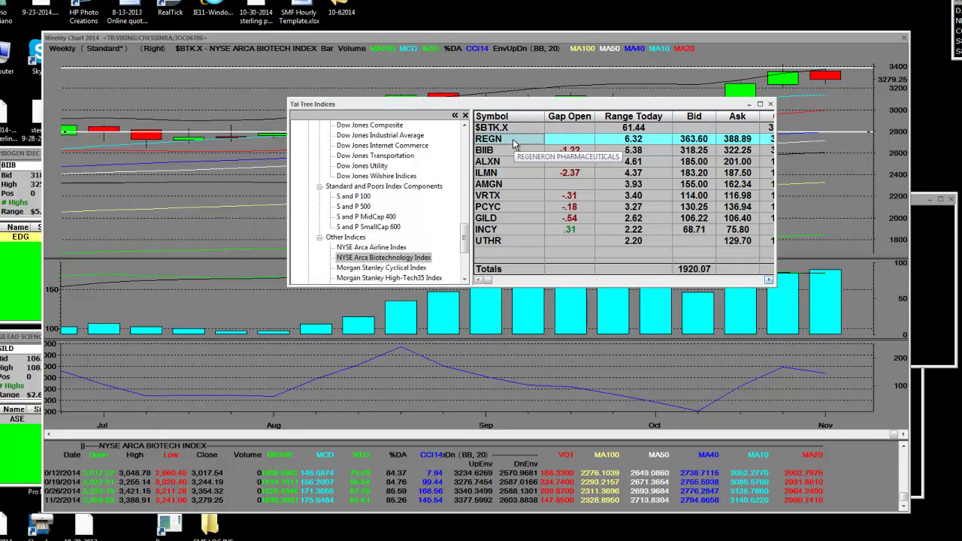
left_click(514, 152)
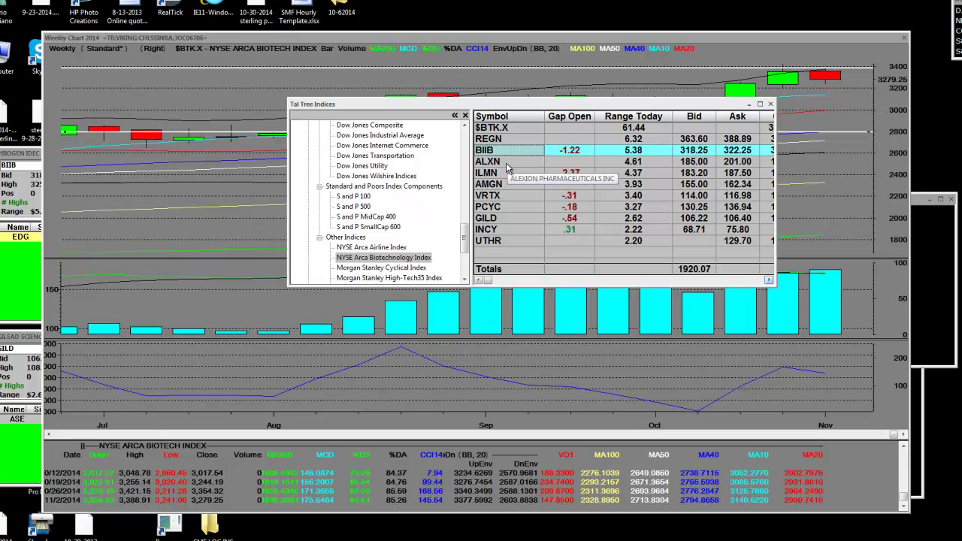
left_click(510, 162)
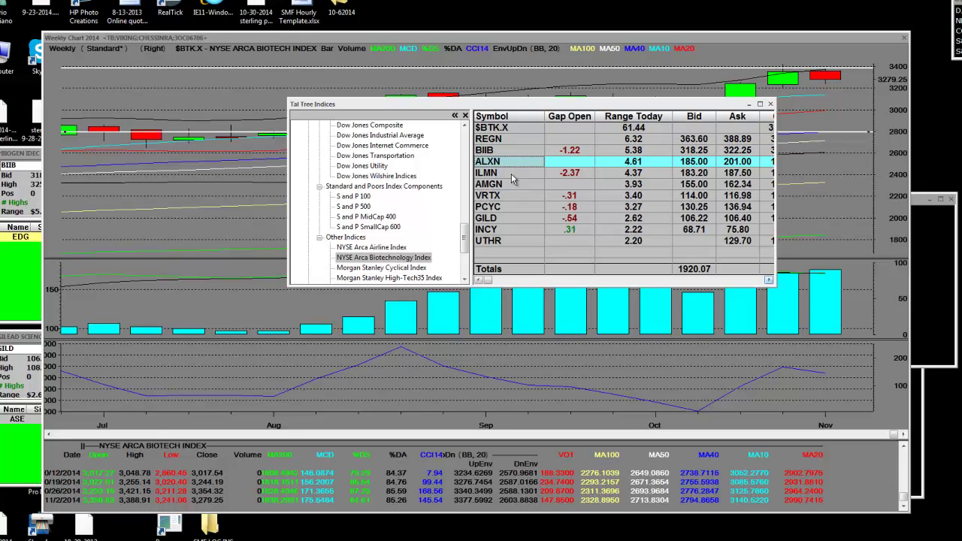
left_click(513, 184)
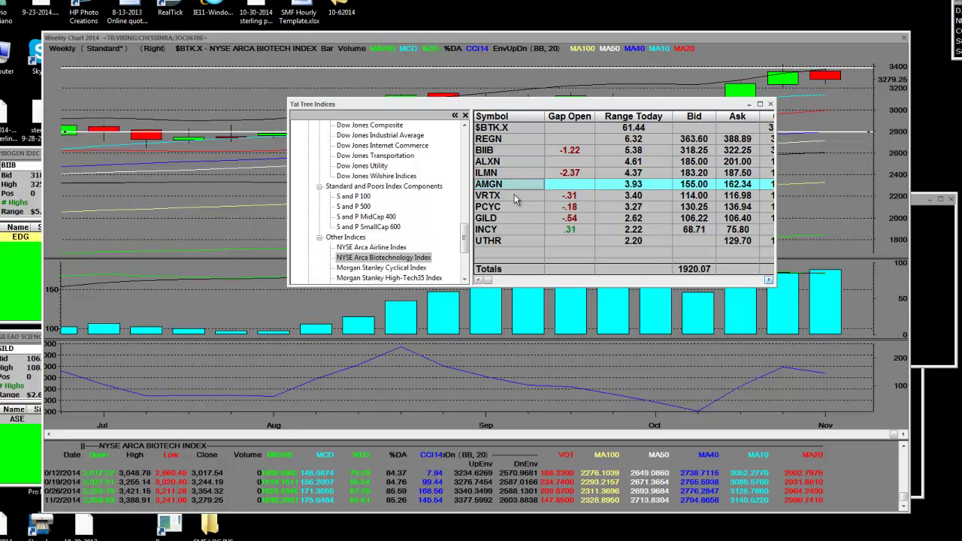
left_click(516, 197)
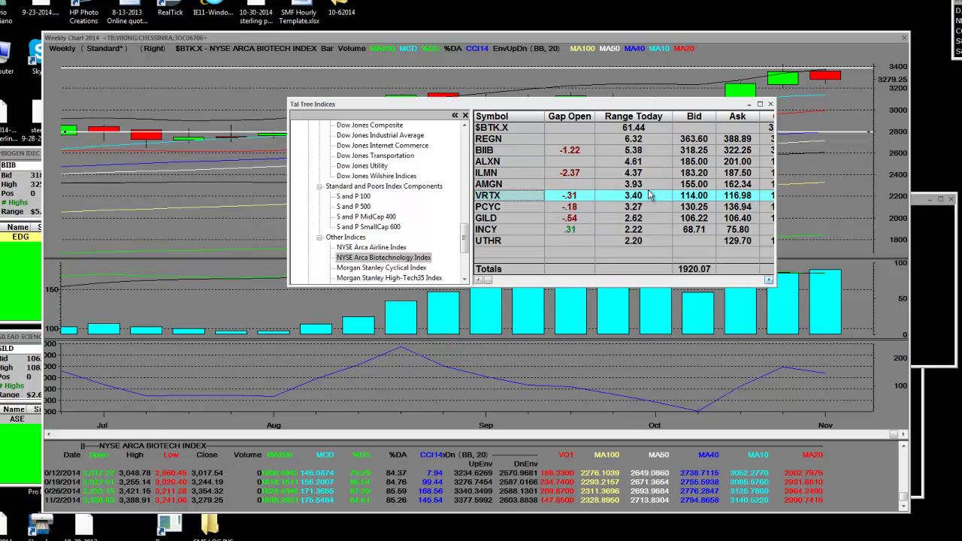
- Shift the table left, widen it to show Open, Low, Last and High 52, then review PCYC and GILD
left_click_drag(574, 109, 423, 119)
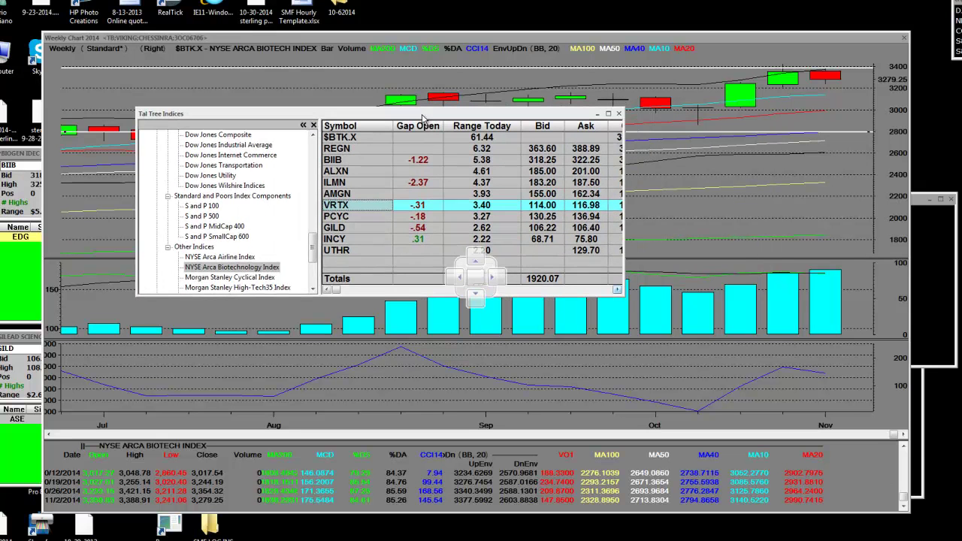
mouse_move(623, 139)
left_mouse_down()
mouse_move(947, 139)
mouse_move(813, 129)
left_mouse_up()
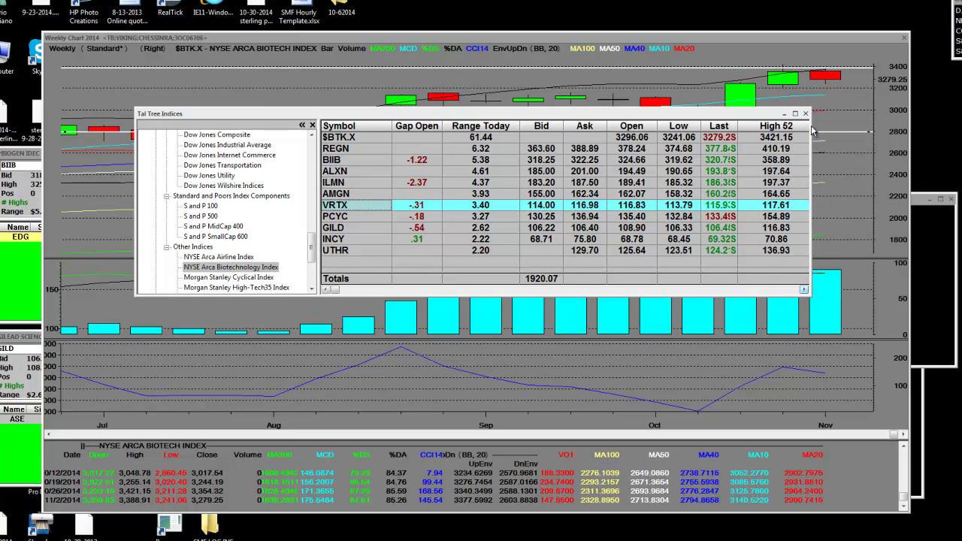
left_click(356, 217)
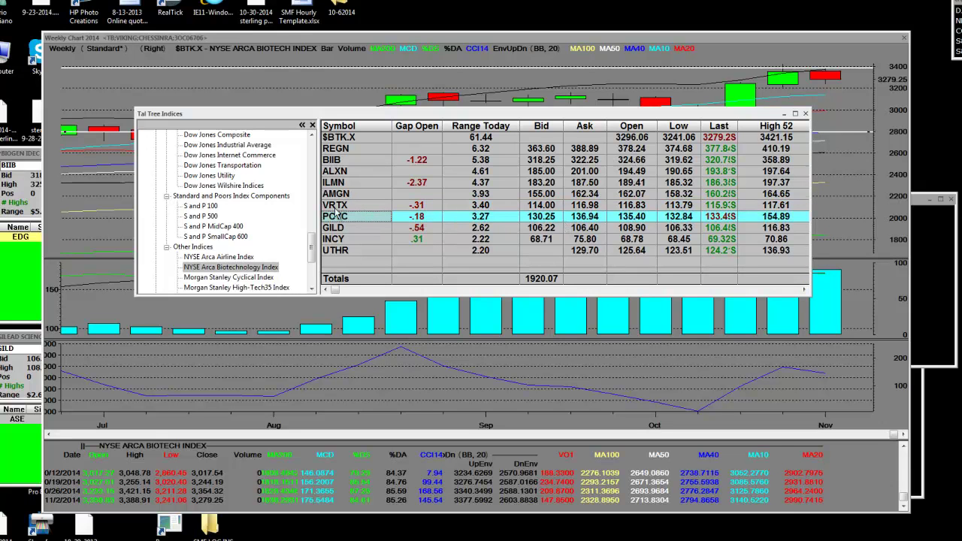
left_click(368, 228)
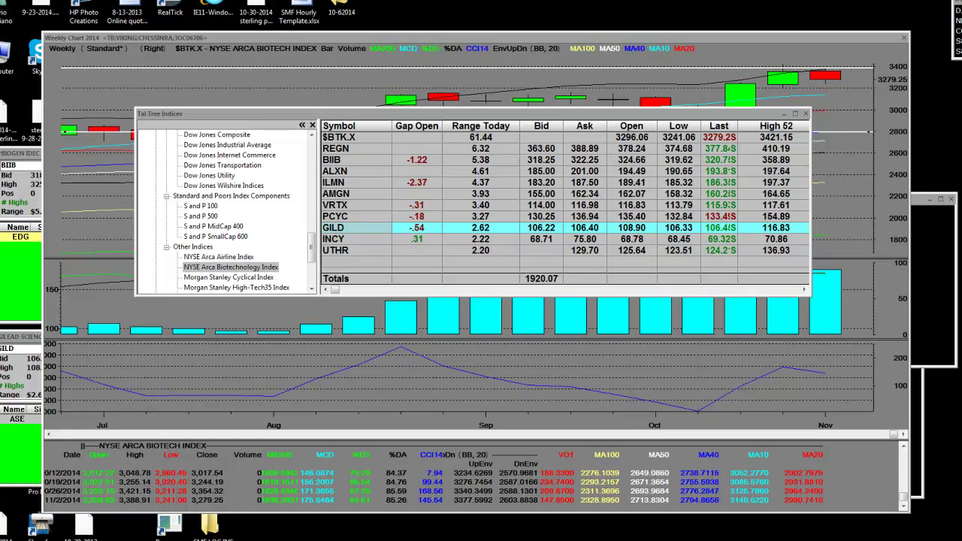
- Run a StockMarketFunding video search for BIIB in Chrome, then drag the browser aside
key("alt+Tab")
left_click_drag(526, 64, 640, 45)
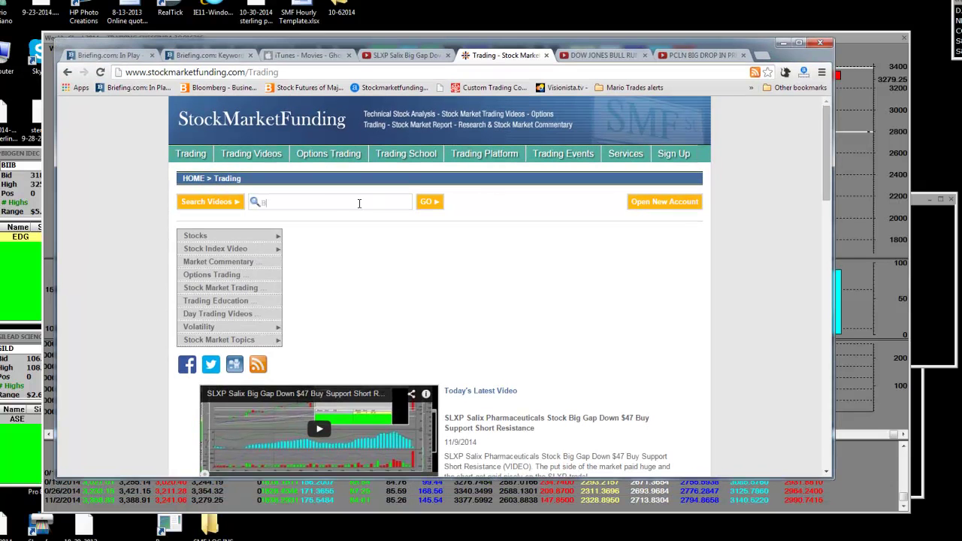
key("Return")
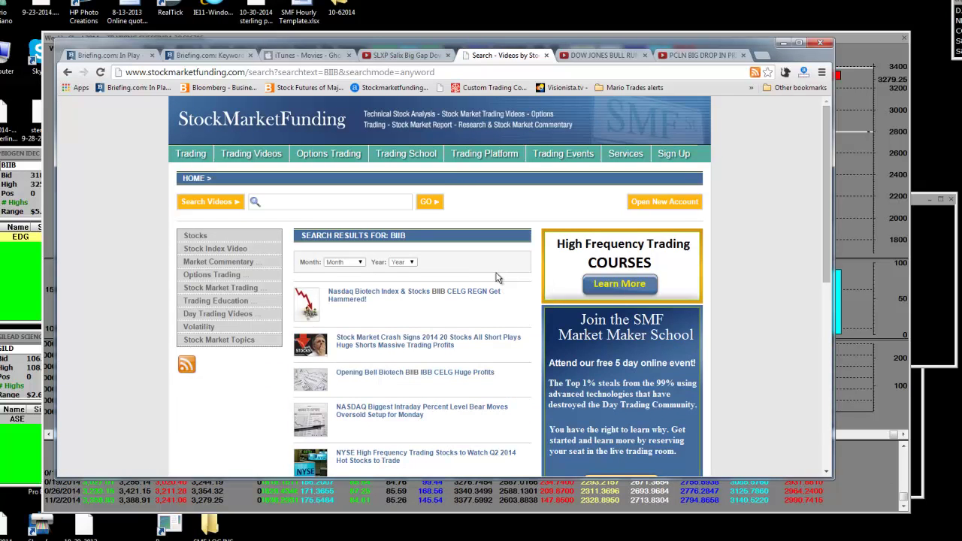
scroll(487, 293, "down", 1)
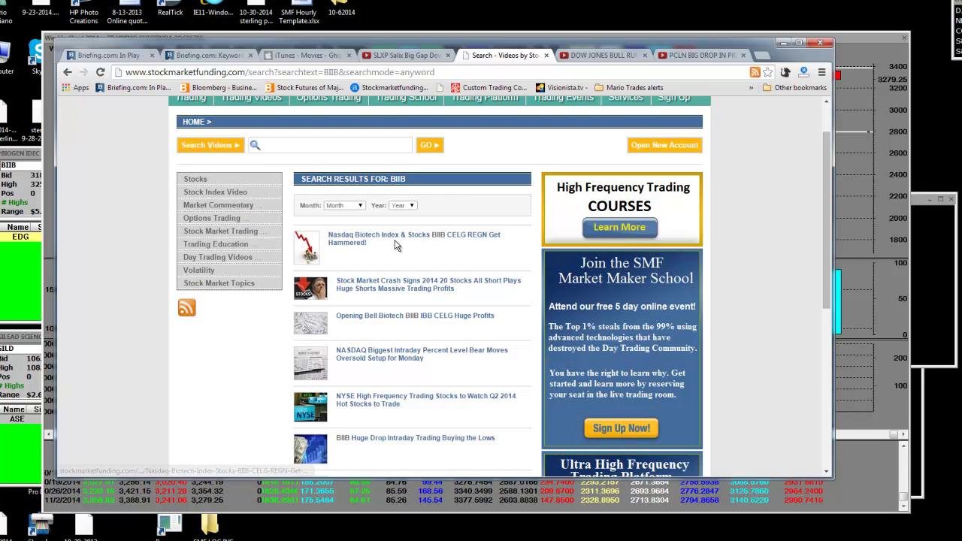
scroll(424, 244, "down", 1)
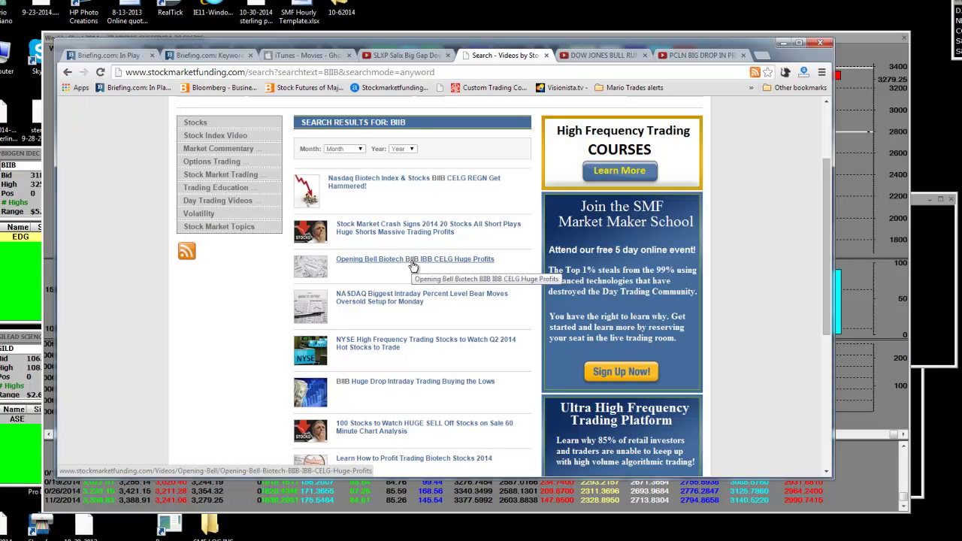
scroll(443, 331, "down", 2)
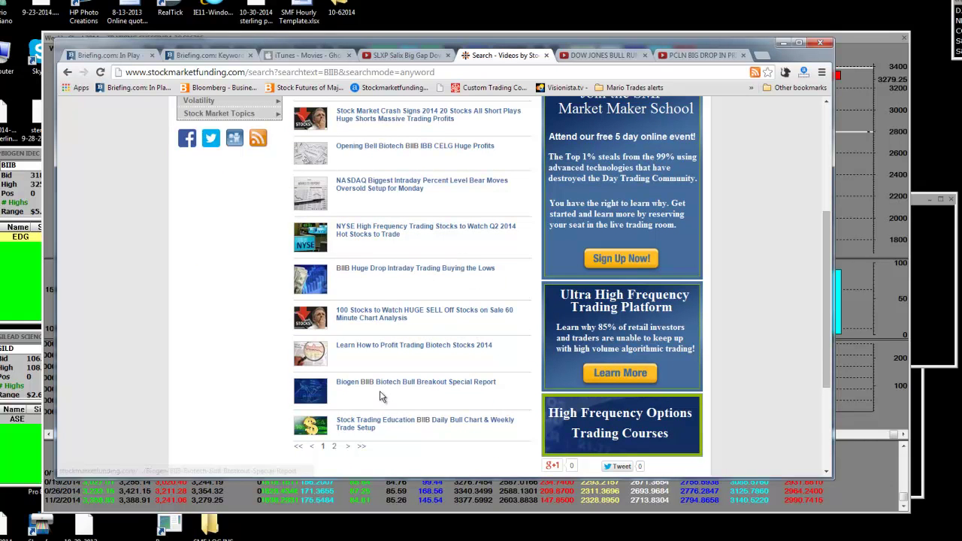
scroll(409, 381, "down", 2)
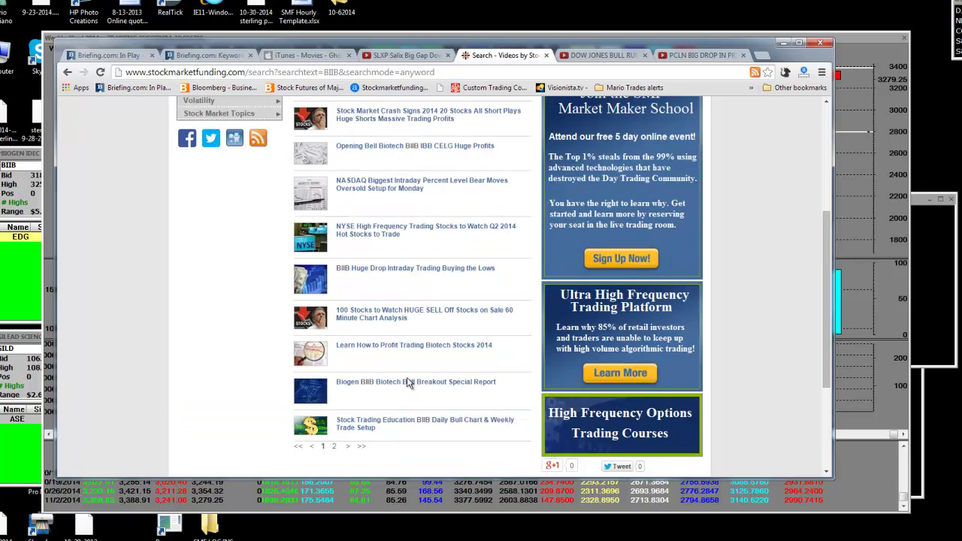
scroll(410, 381, "up", 5)
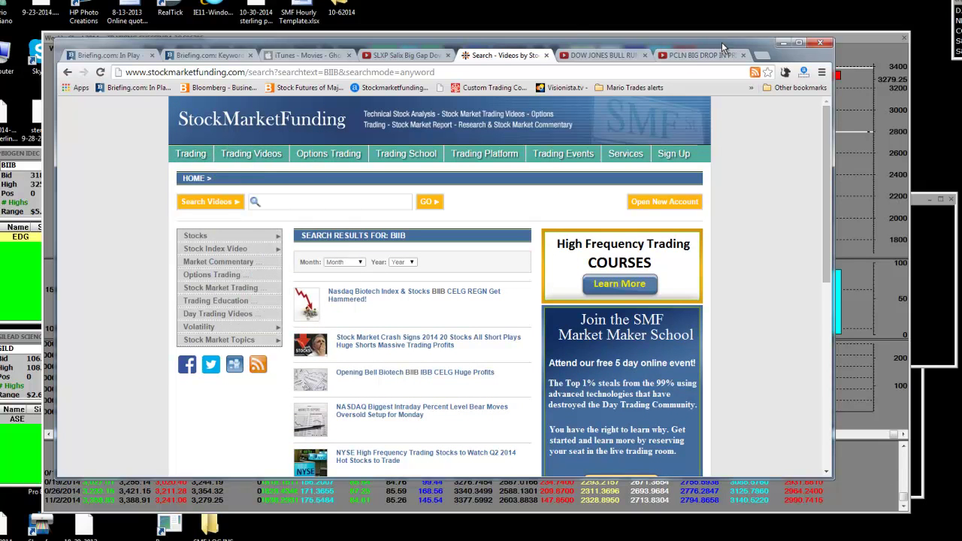
left_click_drag(722, 42, 30, 60)
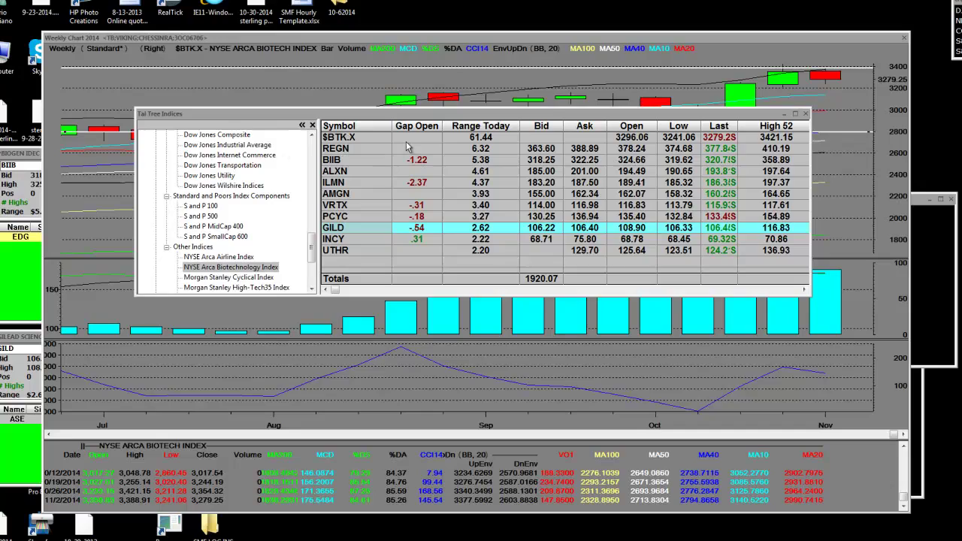
- Move the Tal Tree Indices component table down and right, off the chart
left_click_drag(552, 114, 655, 166)
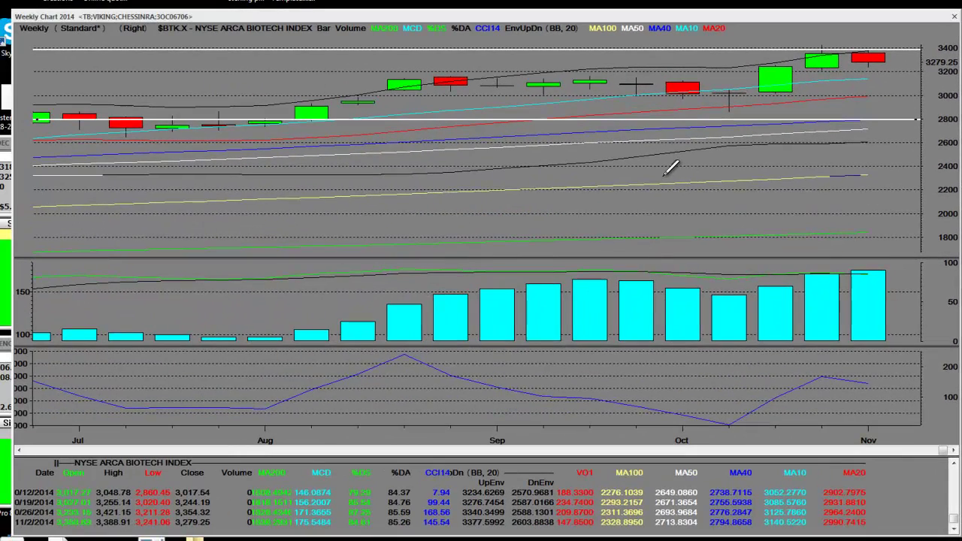
- Add a support line near 2300, load the IBB weekly chart, and add one near 210
left_click(666, 175)
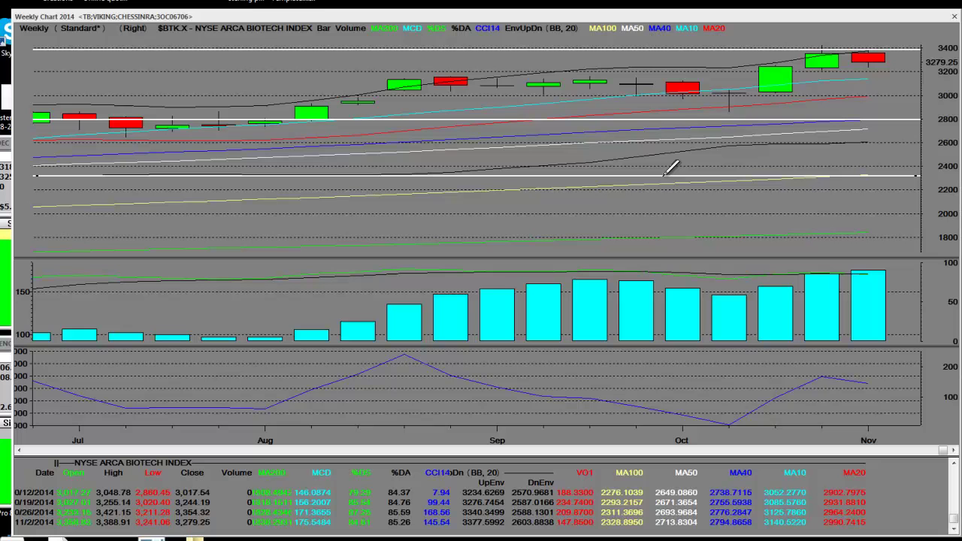
type("i")
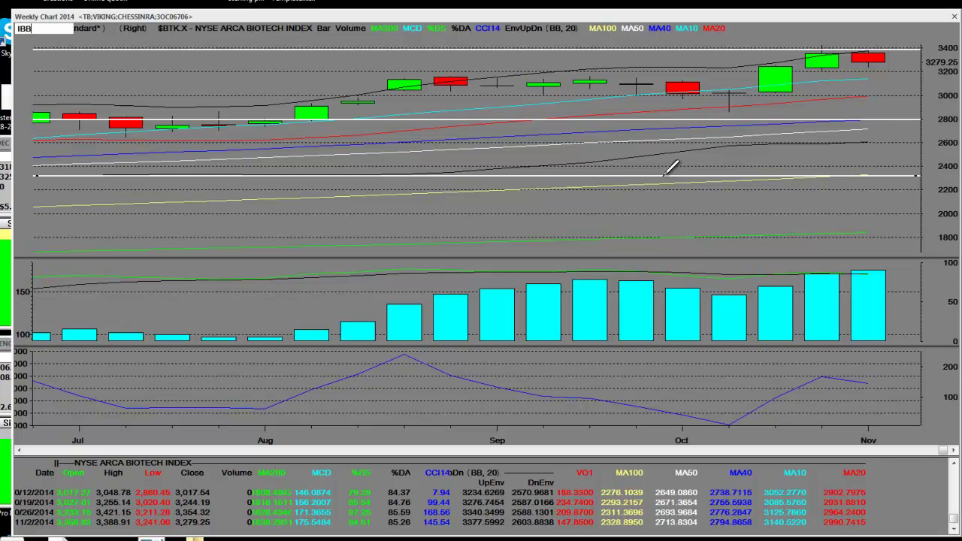
key("Return")
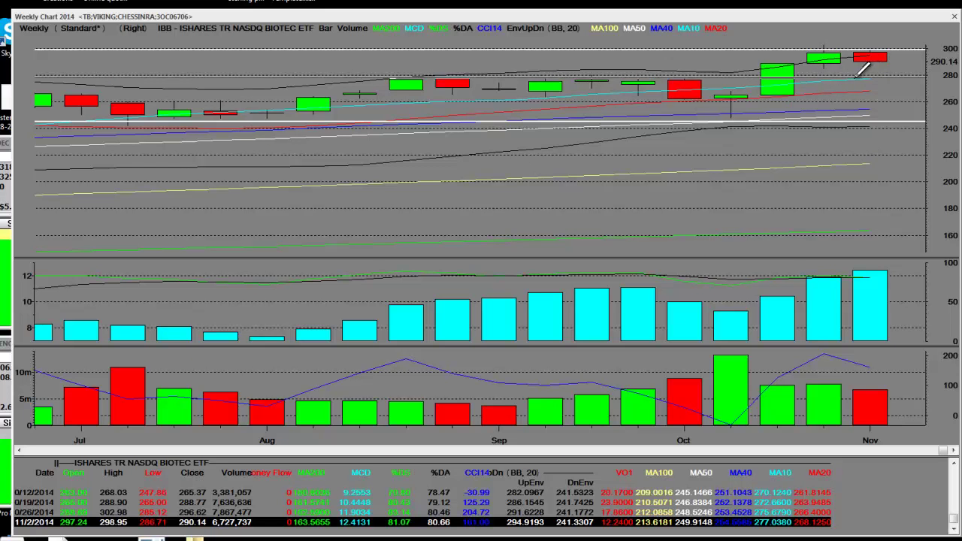
scroll(864, 70, "down", 3)
scroll(864, 69, "up", 1)
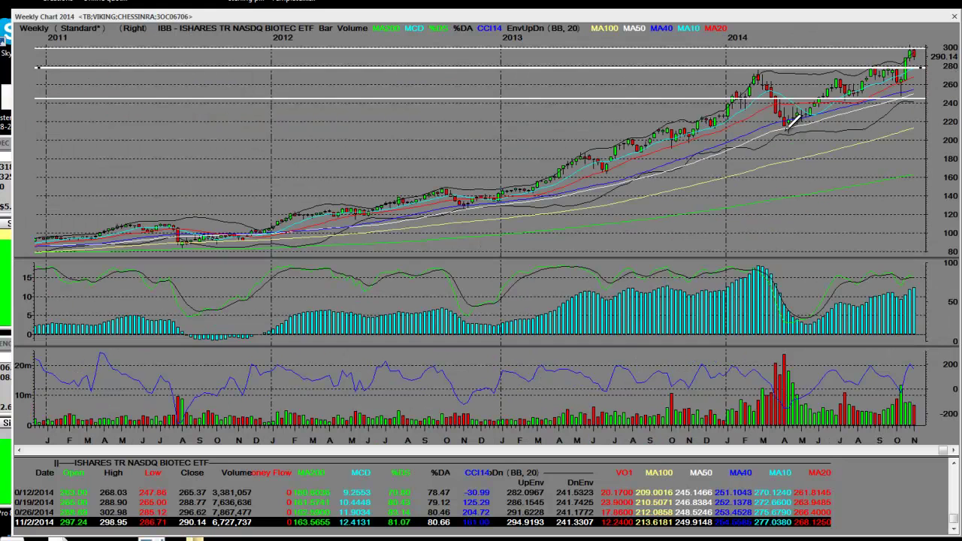
left_click(793, 130)
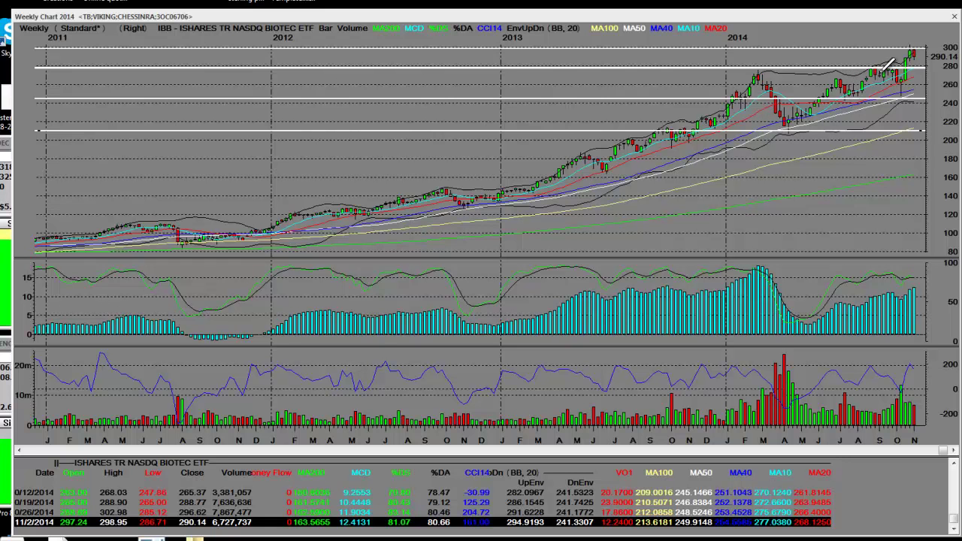
- Switch the chart to the Zoom Tool from its right-click Tools menu
right_click(656, 82)
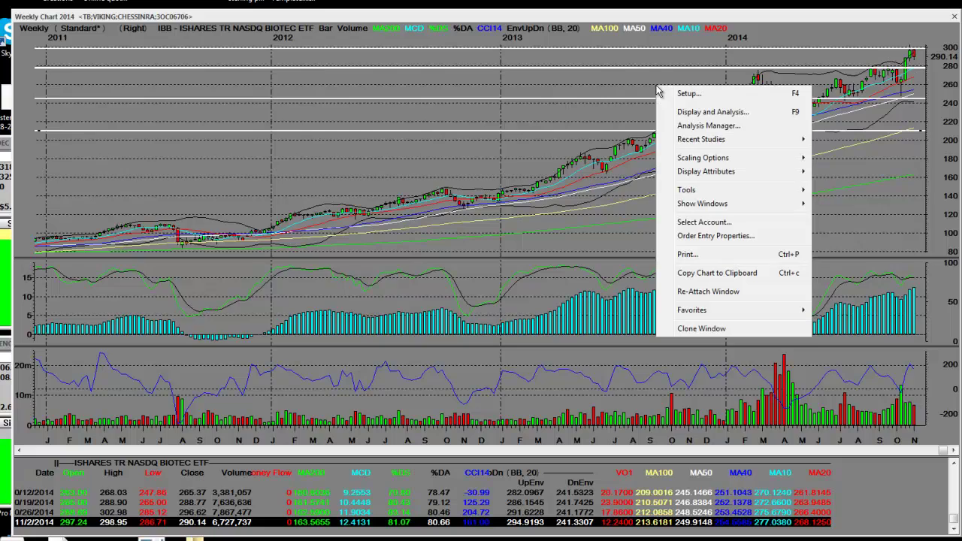
mouse_move(686, 189)
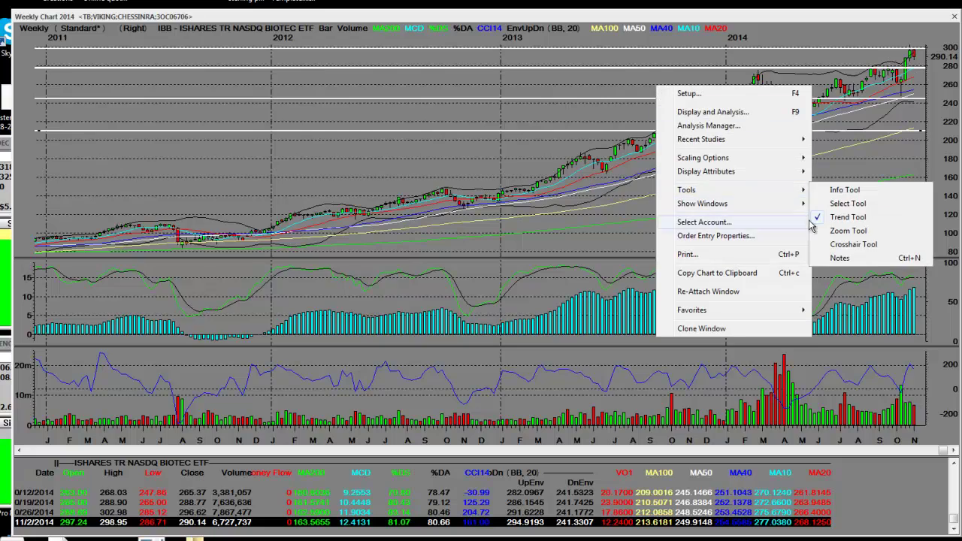
left_click(860, 234)
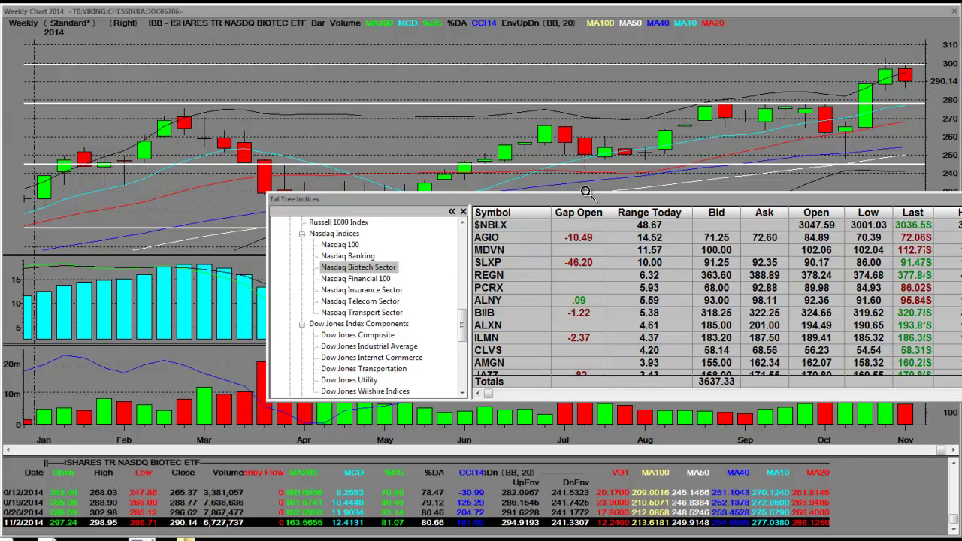
- Zoom the chart, move the component window left, and review MDVN and SLXP
left_click(577, 181)
scroll(545, 135, "up", 3)
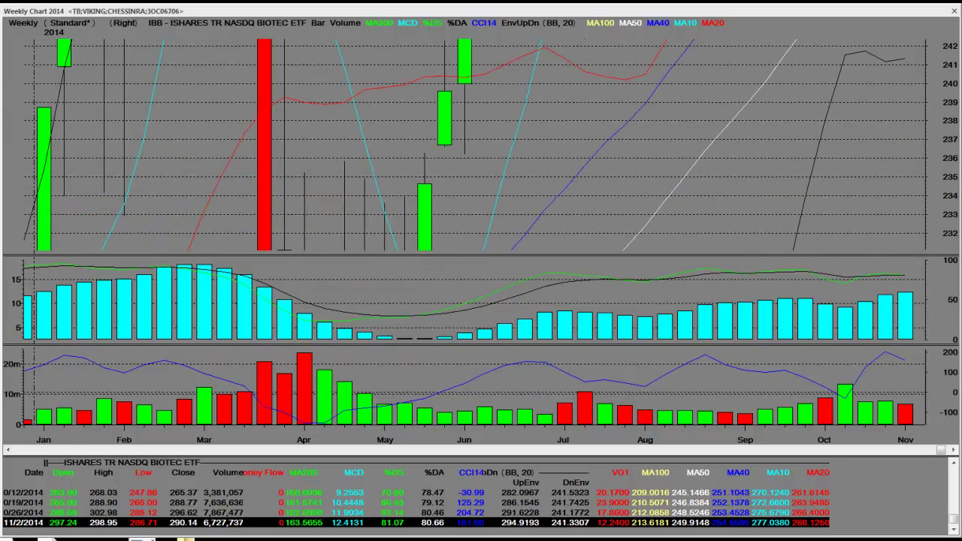
scroll(701, 201, "down", 5)
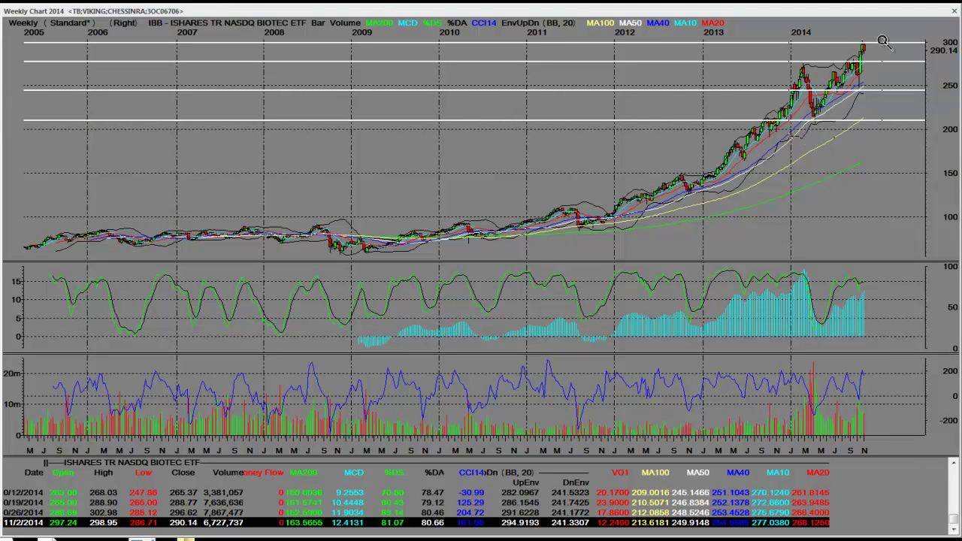
scroll(880, 41, "up", 5)
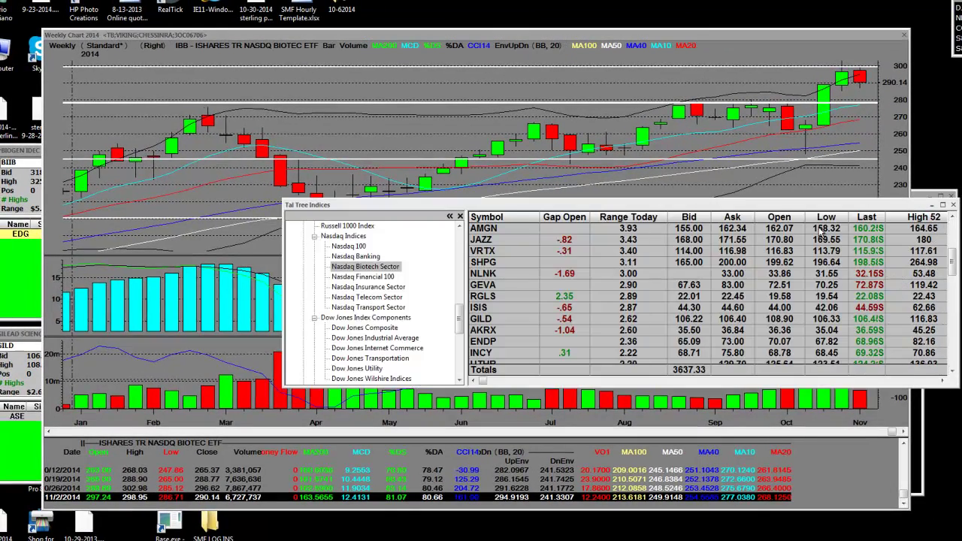
mouse_move(706, 205)
left_mouse_down()
mouse_move(613, 216)
mouse_move(554, 83)
left_mouse_up()
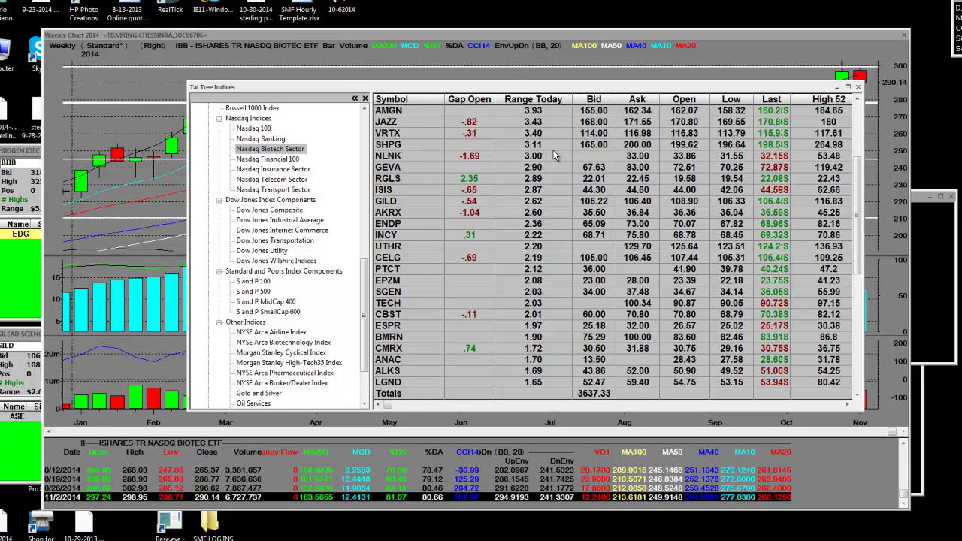
left_click_drag(857, 186, 858, 105)
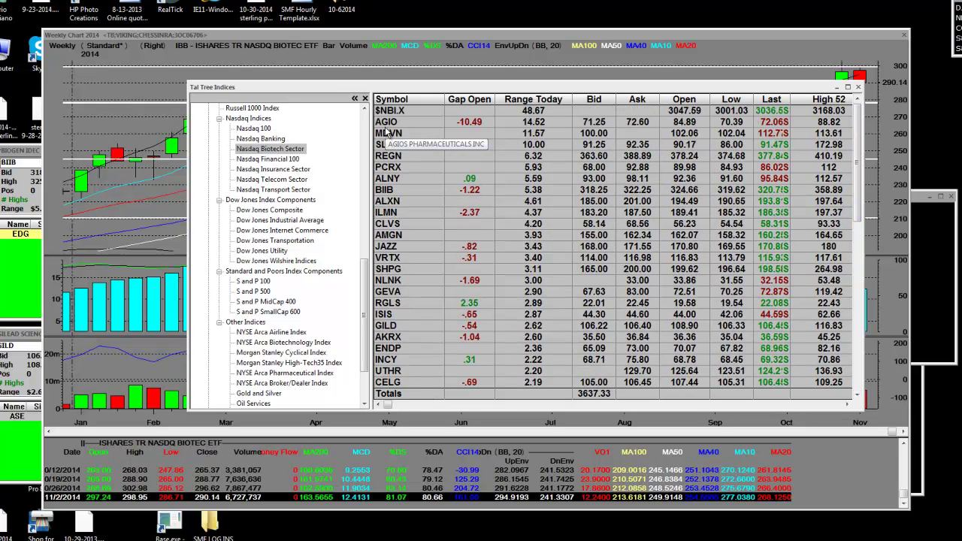
left_click(548, 134)
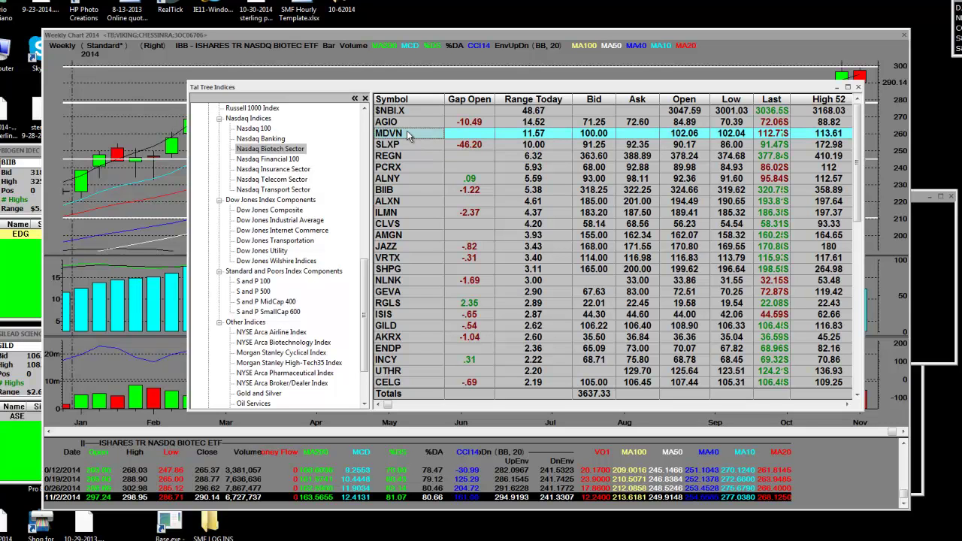
left_click(552, 146)
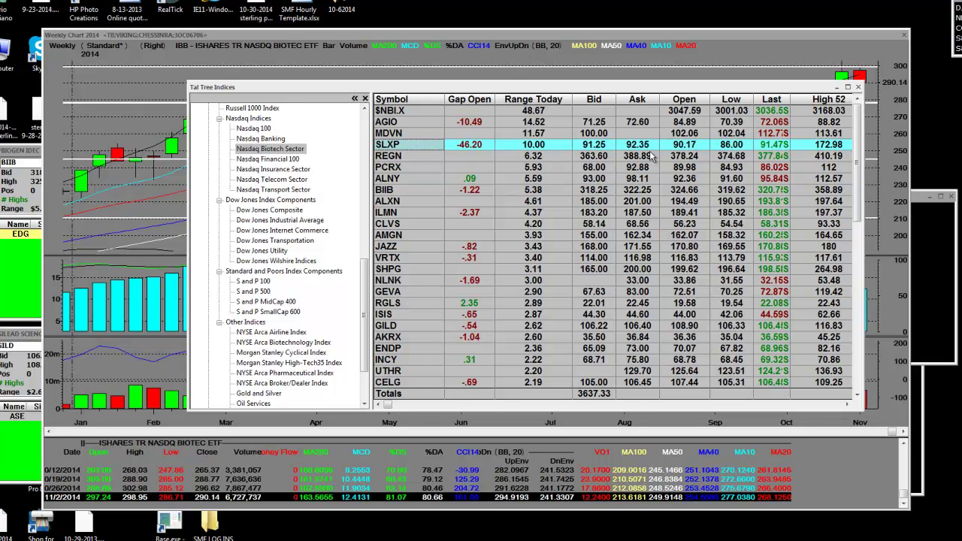
- Review the daily ranges of REGN, BIIB, ALXN, AMGN and PCRX
left_click(410, 159)
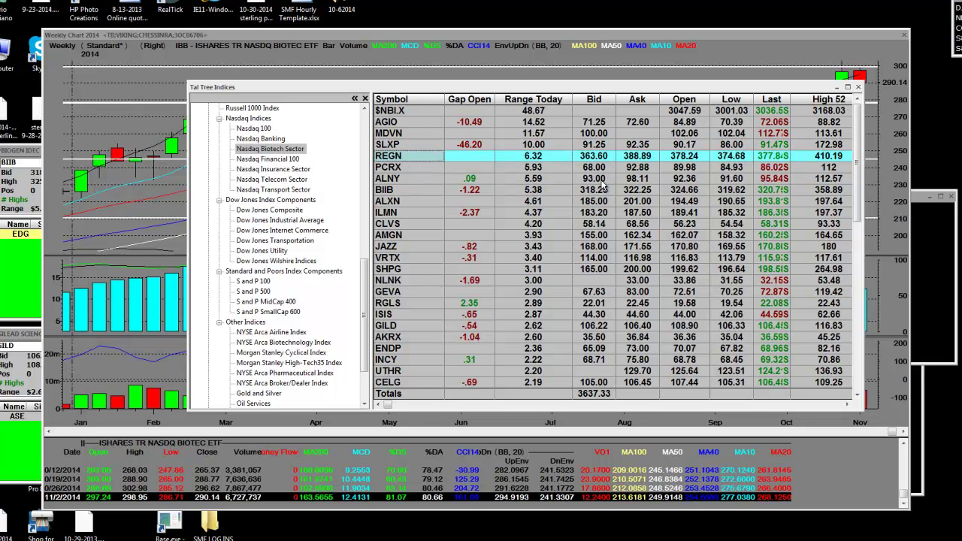
left_click(571, 190)
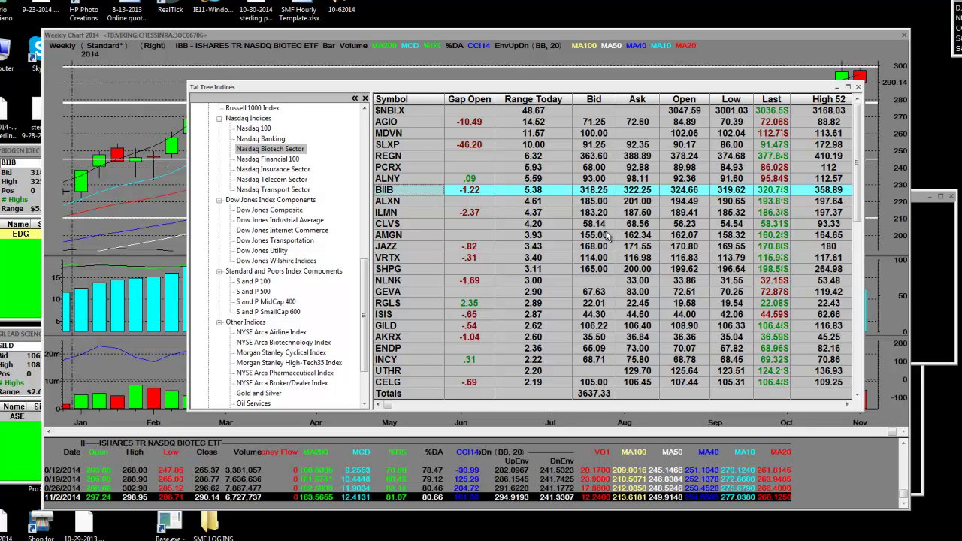
left_click(600, 202)
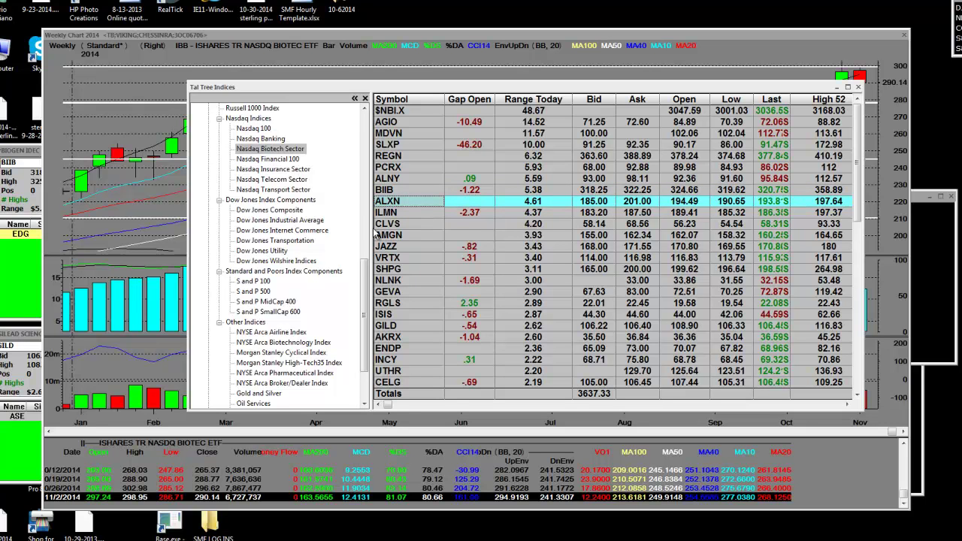
left_click(420, 238)
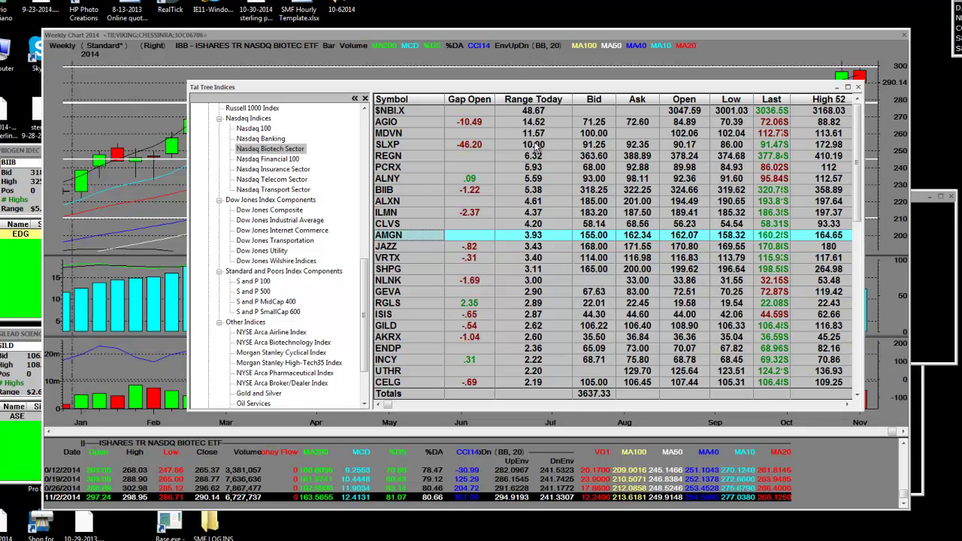
left_click(537, 168)
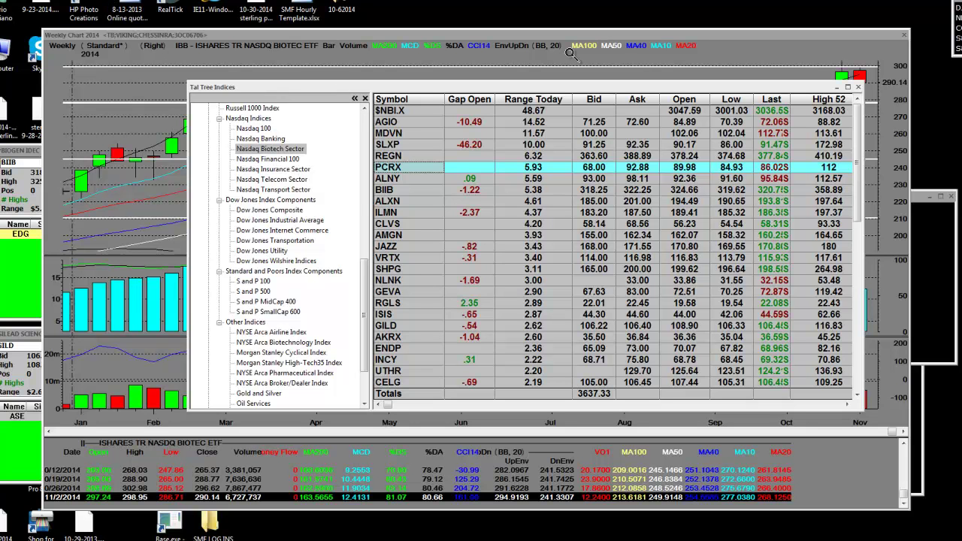
- Push the Tal Tree Indices window off the right edge to uncover the 2014 chart
mouse_move(667, 89)
left_mouse_down()
mouse_move(958, 148)
mouse_move(331, 146)
left_mouse_up()
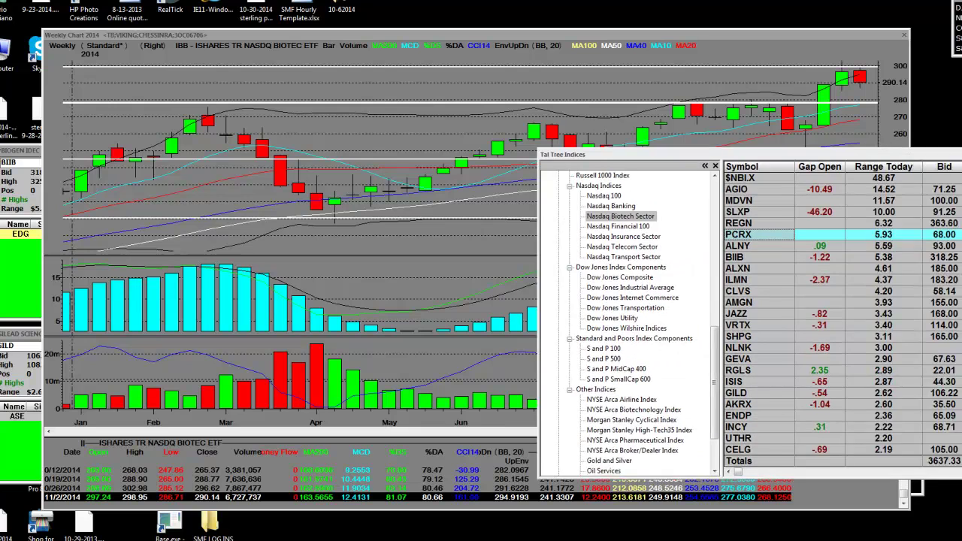
left_click_drag(837, 146, 958, 197)
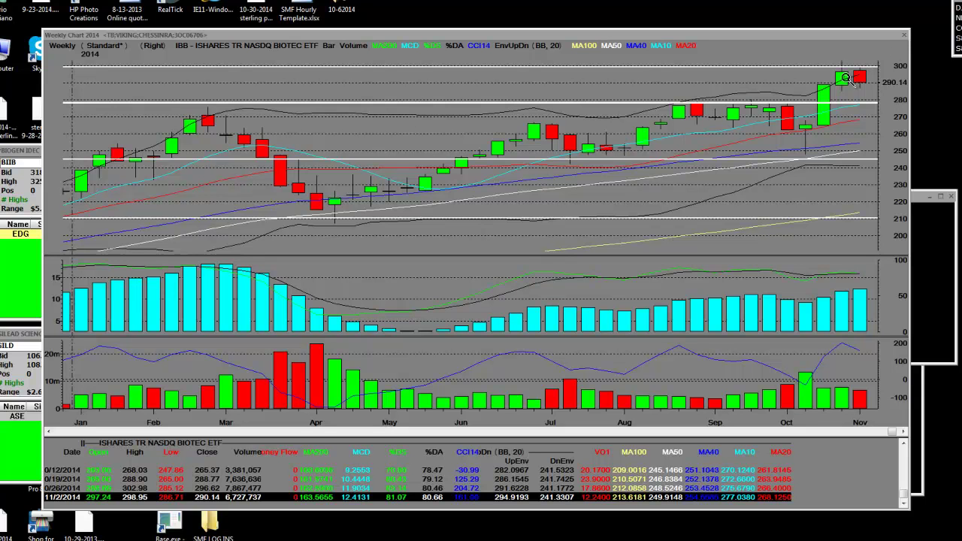
- Draw trend lines from the latest candles along the breakout candles on the 2014 IBB chart
right_click(707, 89)
mouse_move(731, 180)
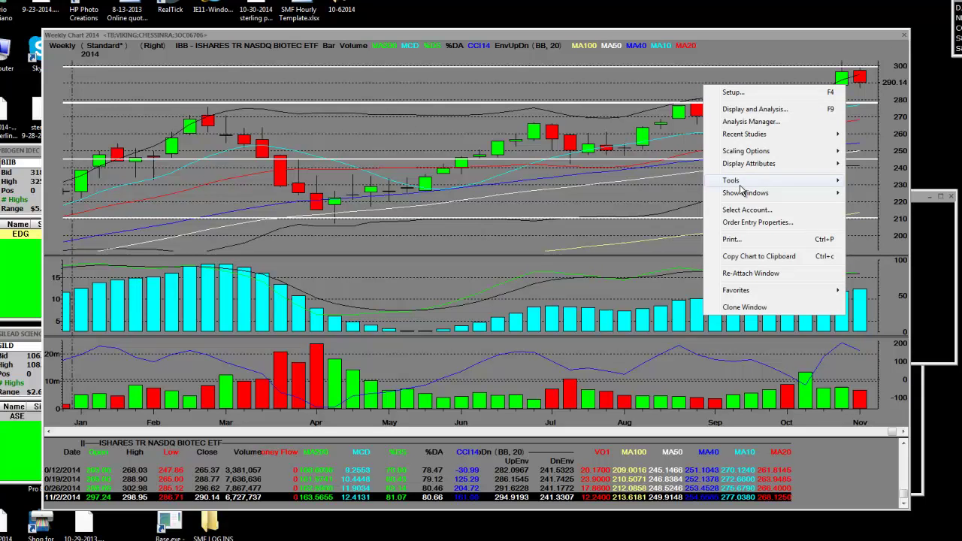
left_click(879, 206)
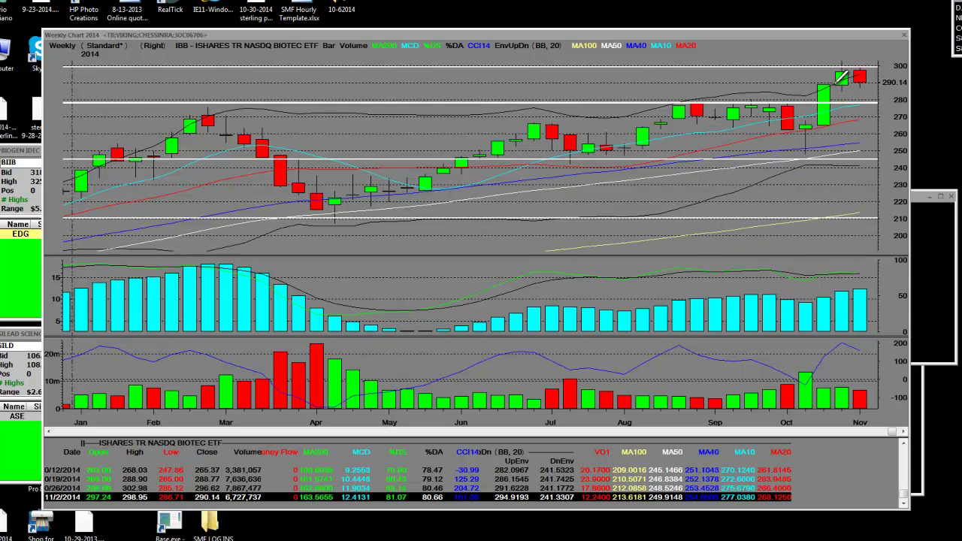
left_click(840, 77)
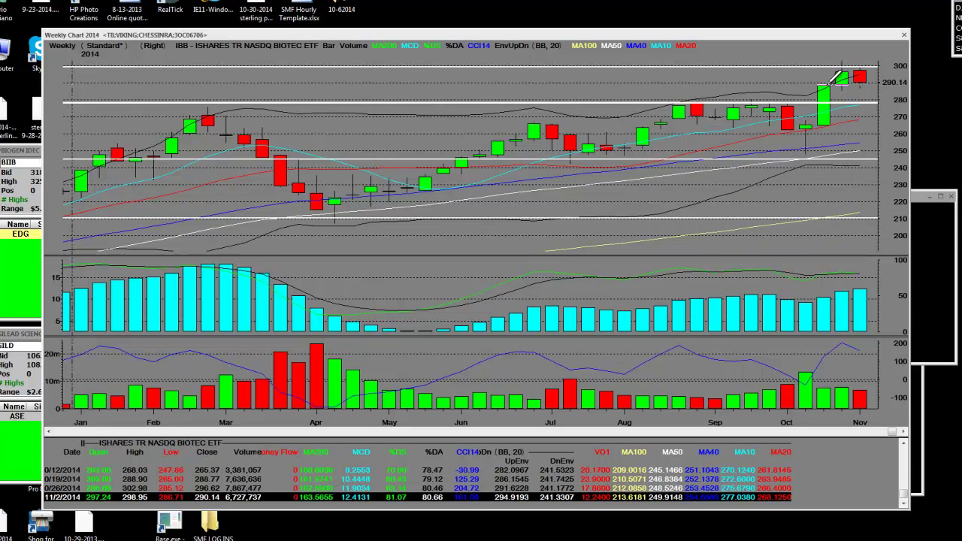
left_click(824, 125)
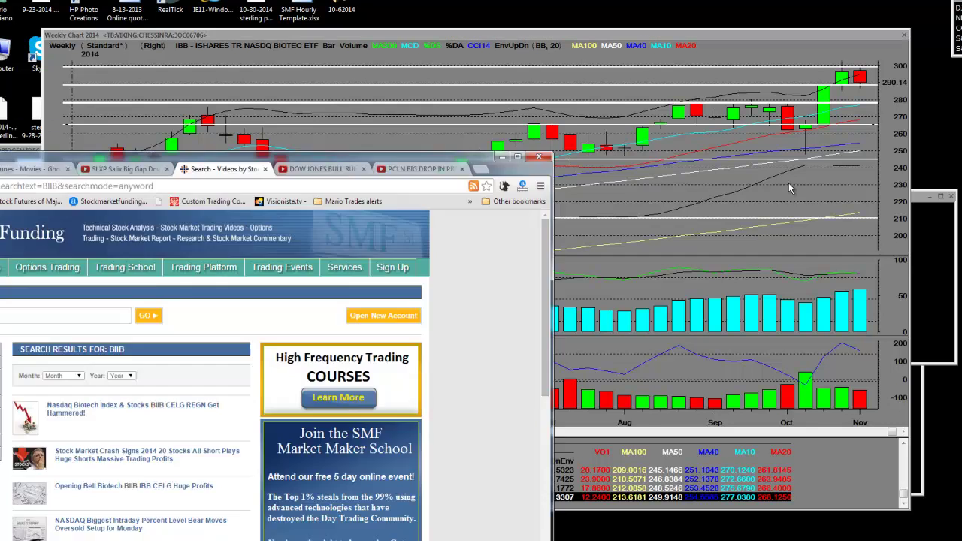
- Move Chrome over the chart, minimize it, then bring the BIIB results back
left_click_drag(752, 173, 849, 55)
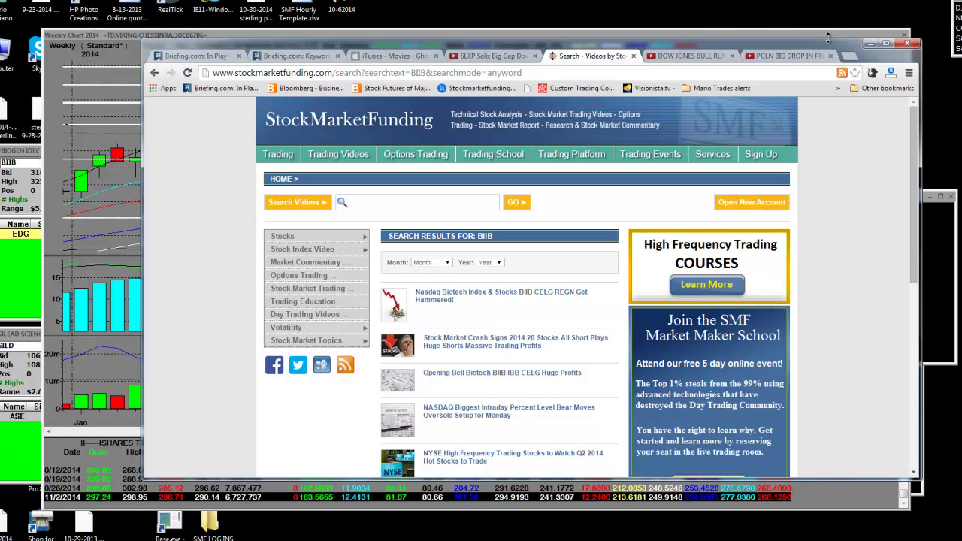
left_click(870, 44)
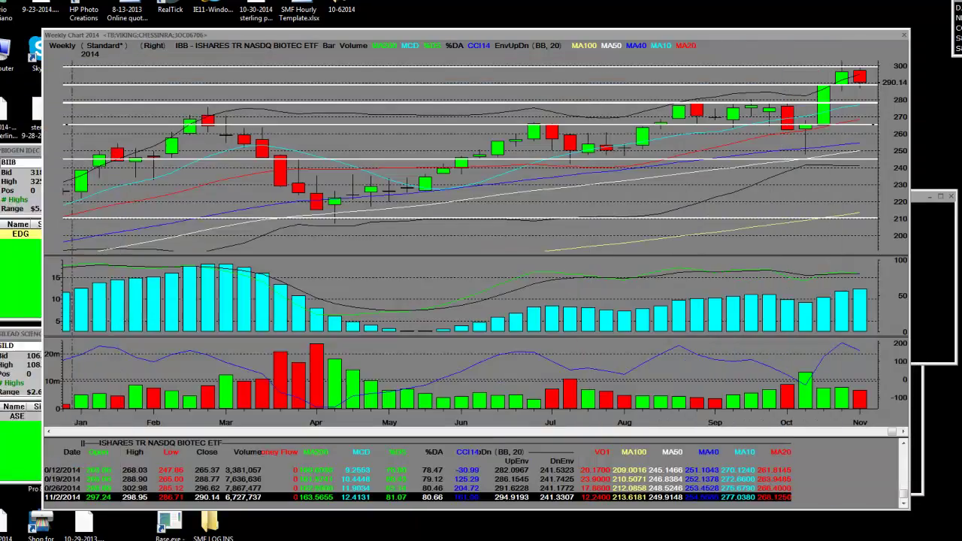
key("alt+Tab")
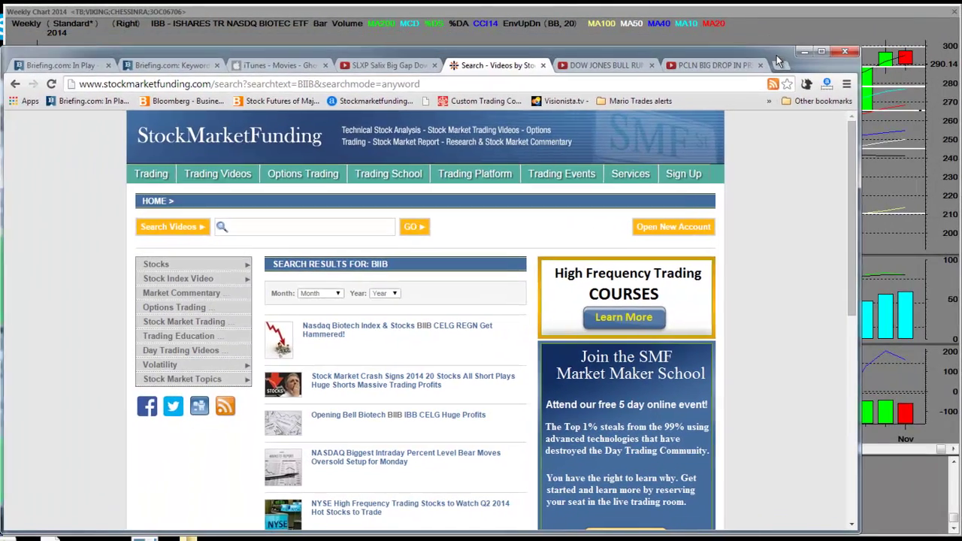
mouse_move(152, 174)
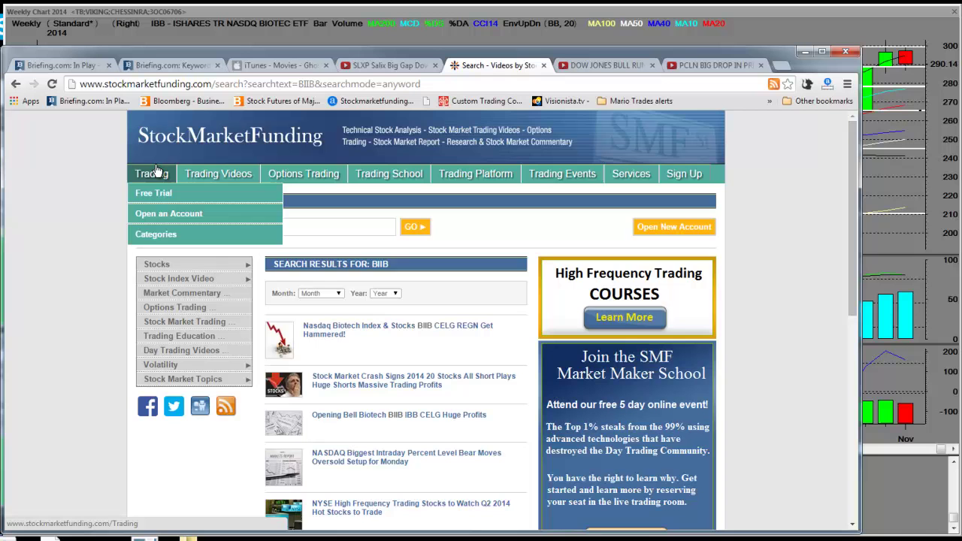
- View StockMarketFunding's Open an Account page, then minimize Chrome to return to the chart
left_click(158, 215)
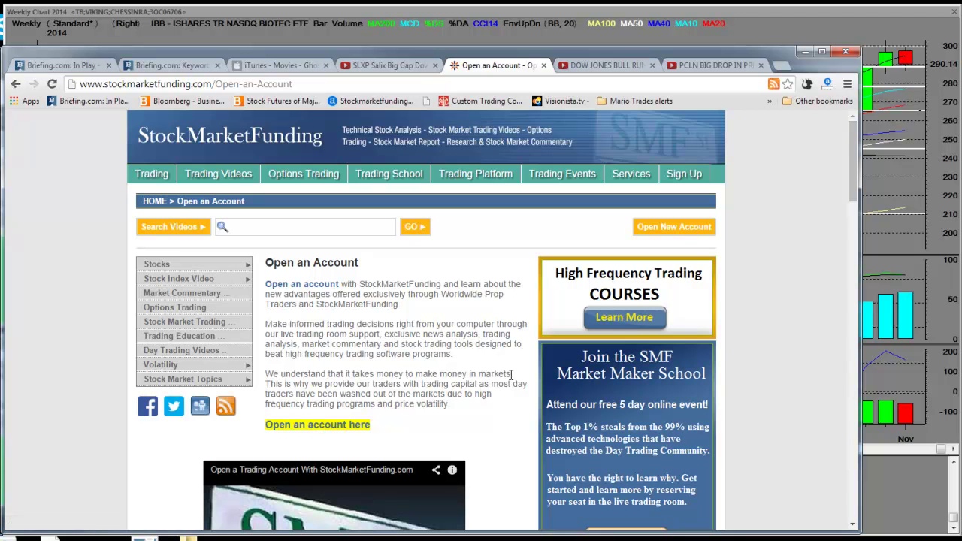
scroll(509, 374, "down", 3)
scroll(510, 374, "down", 3)
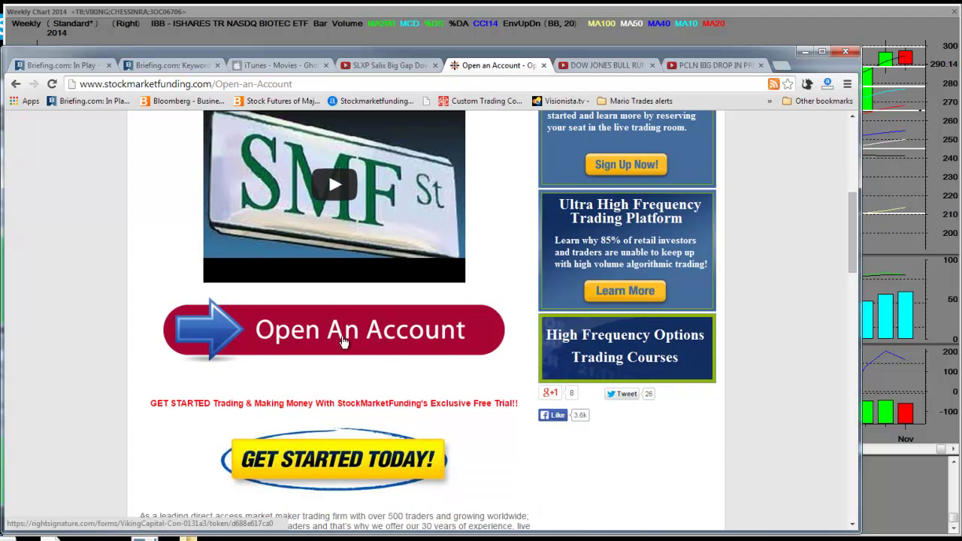
scroll(443, 344, "down", 2)
scroll(443, 345, "down", 1)
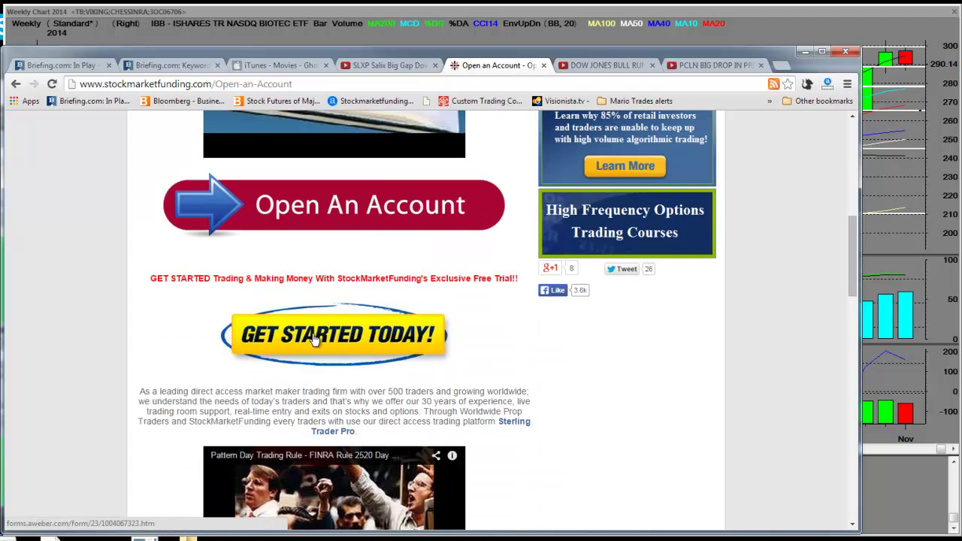
scroll(517, 384, "down", 2)
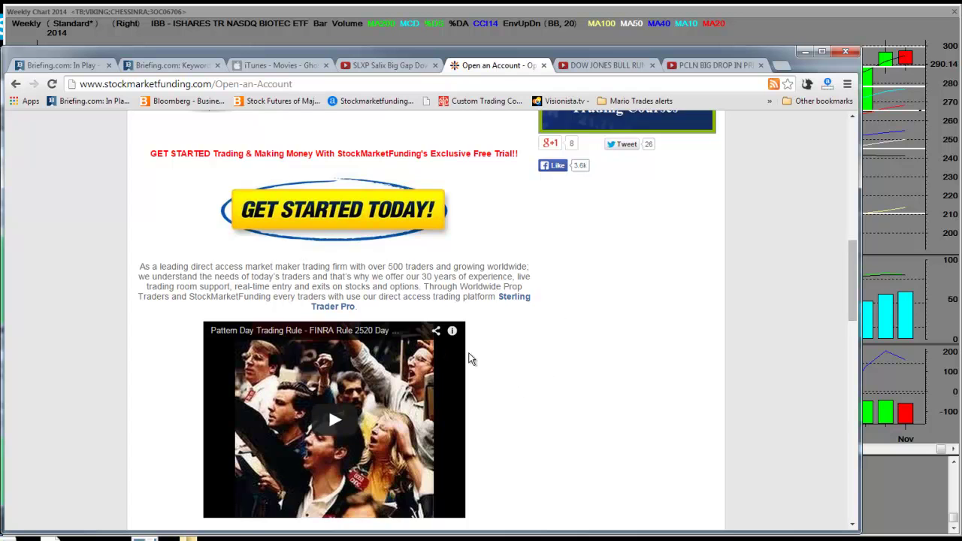
scroll(470, 354, "down", 2)
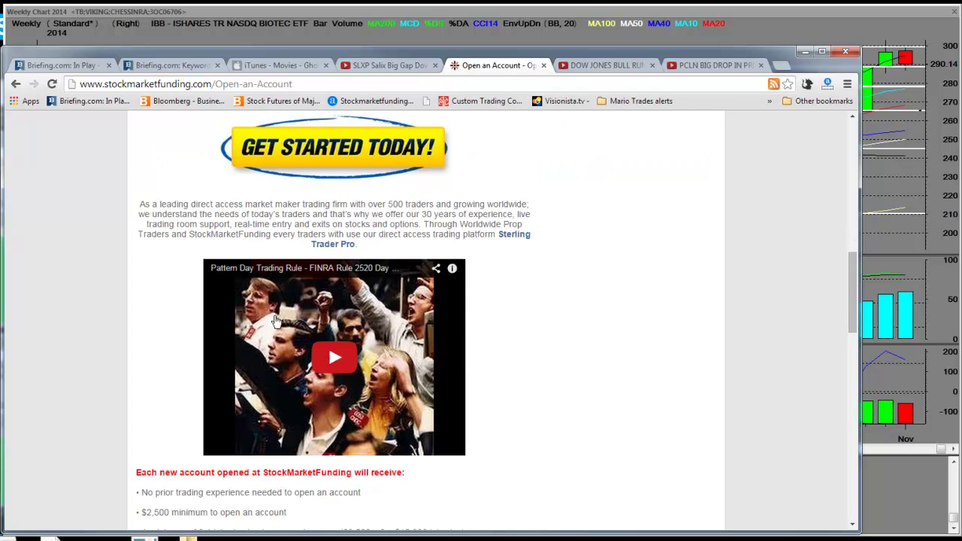
scroll(544, 329, "down", 2)
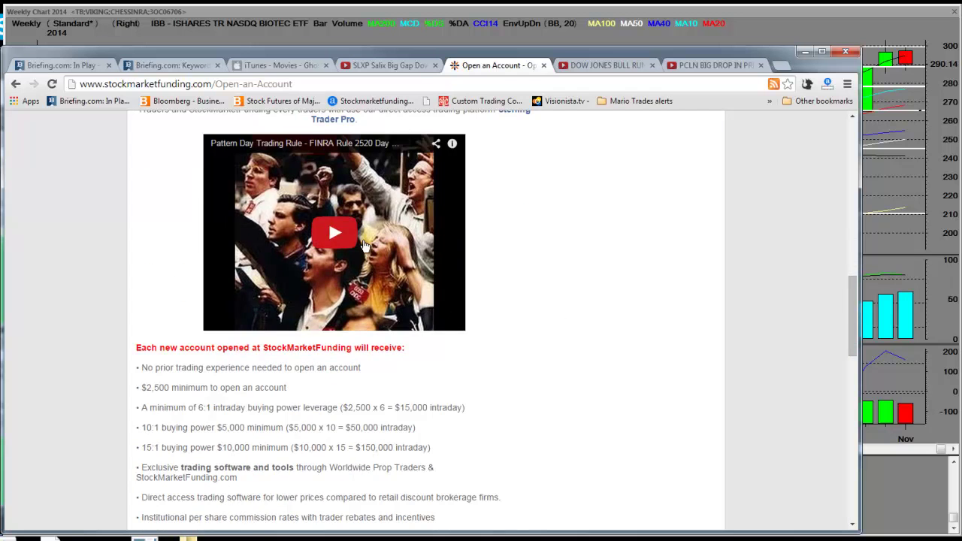
scroll(698, 411, "down", 2)
scroll(698, 411, "up", 3)
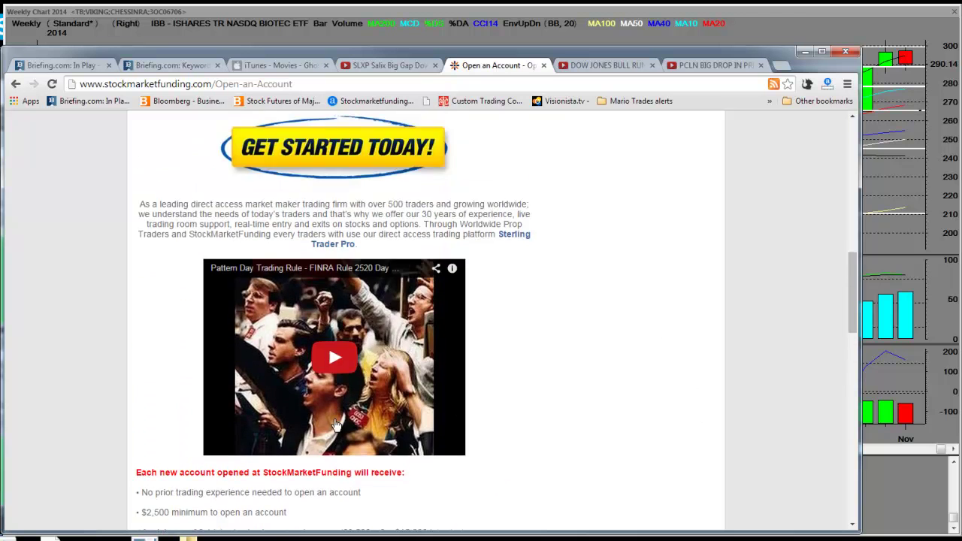
scroll(453, 425, "down", 2)
scroll(453, 424, "down", 1)
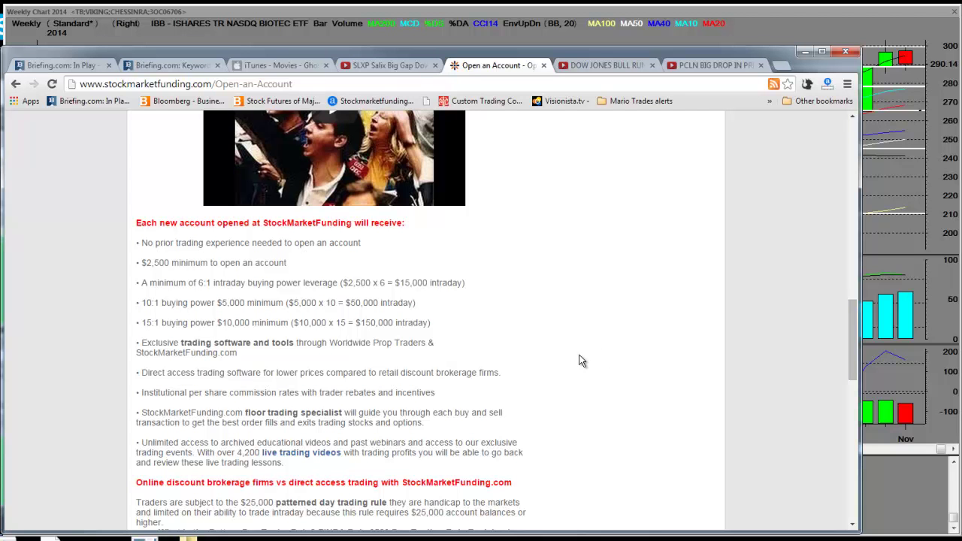
scroll(583, 360, "down", 4)
scroll(582, 361, "down", 3)
scroll(582, 361, "down", 2)
scroll(582, 361, "down", 2)
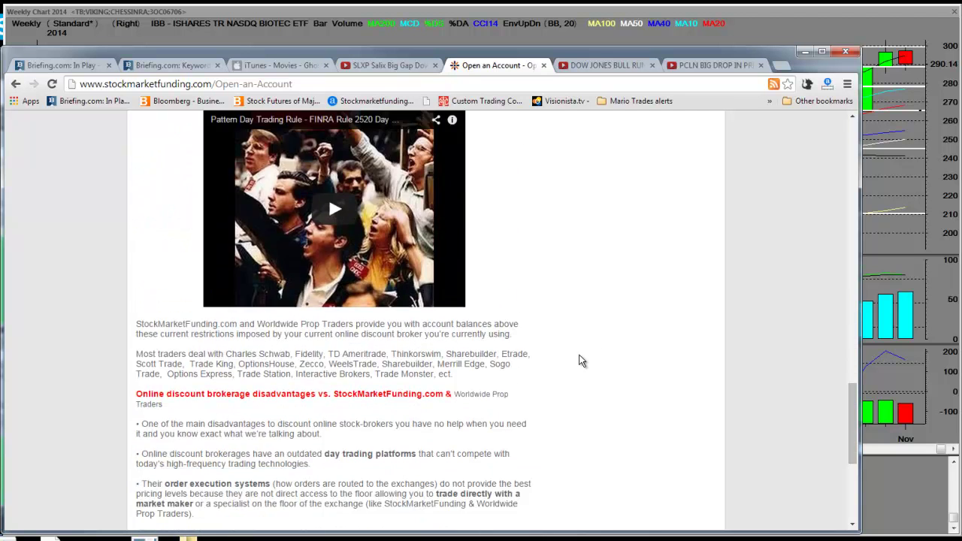
scroll(582, 360, "down", 3)
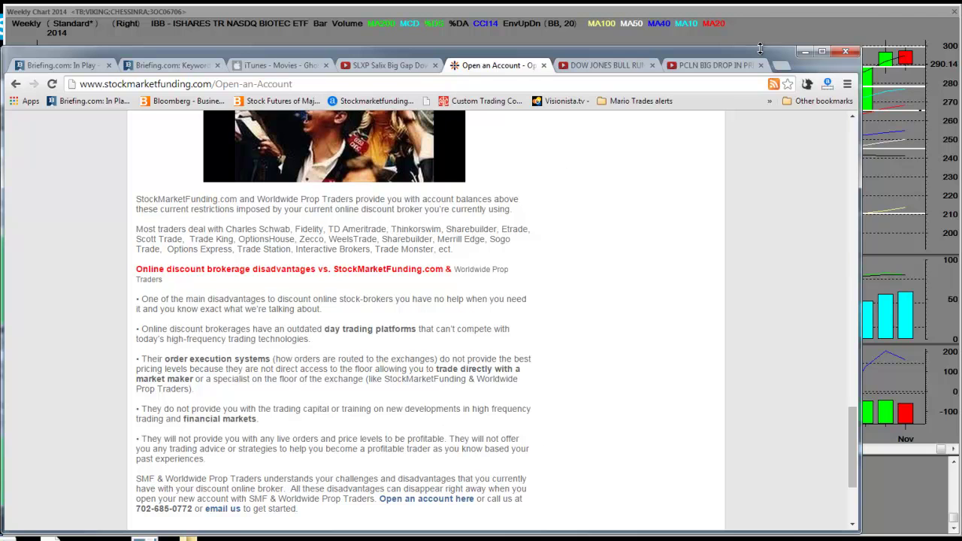
left_click(804, 51)
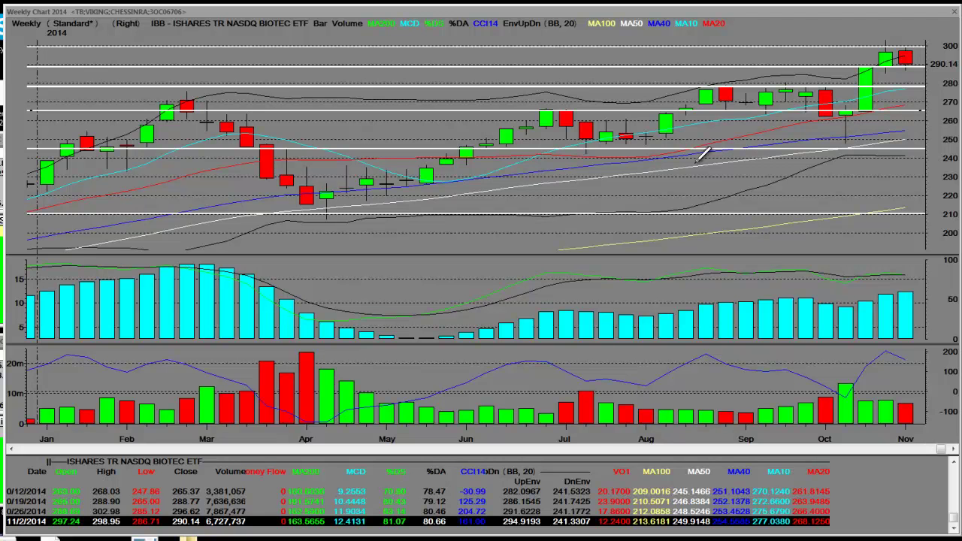
- Zoom the IBB chart onto the last five weekly candles, then further onto the green breakout candle
right_click(622, 164)
mouse_move(643, 272)
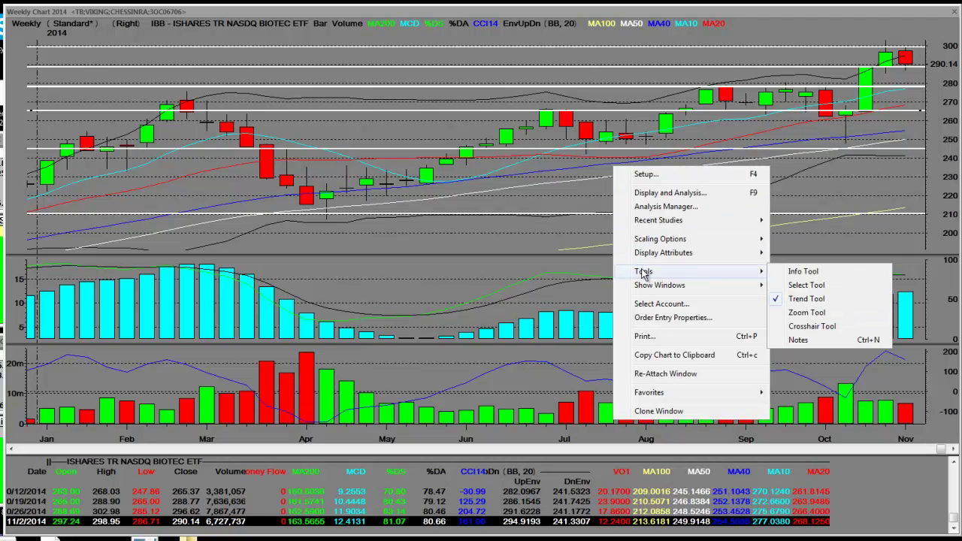
left_click(808, 314)
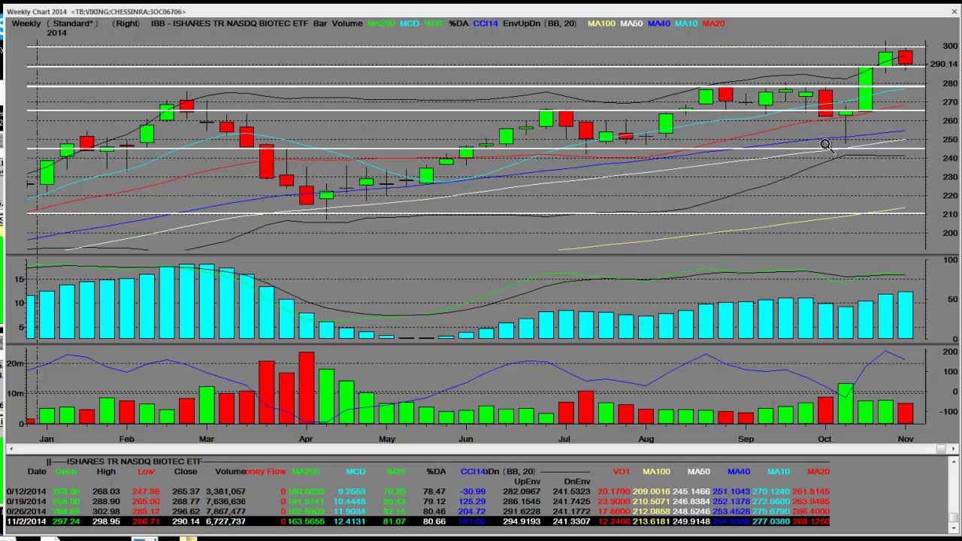
left_click_drag(830, 45, 931, 60)
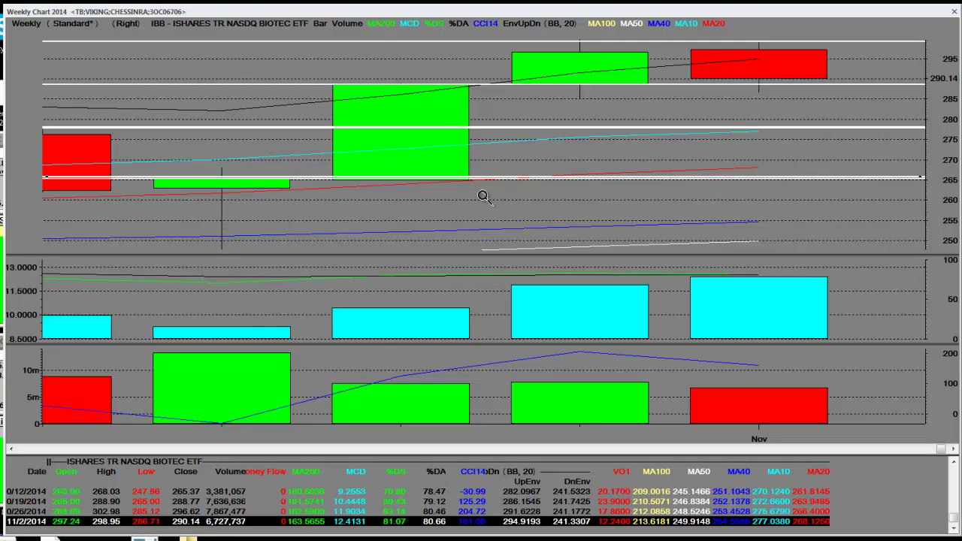
left_click(419, 144)
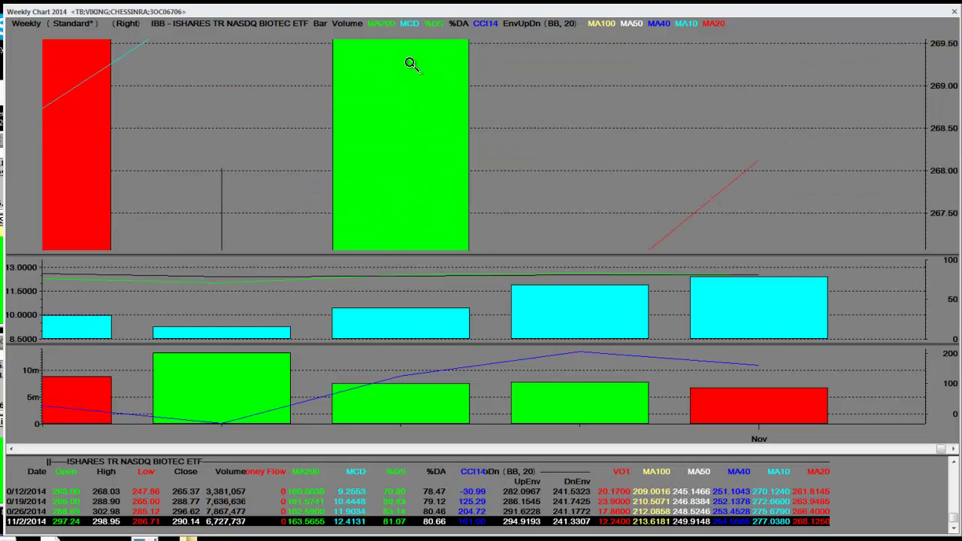
- Zoom out to the full multi-year IBB history, then back in to 2011–November 2014
left_click(605, 98)
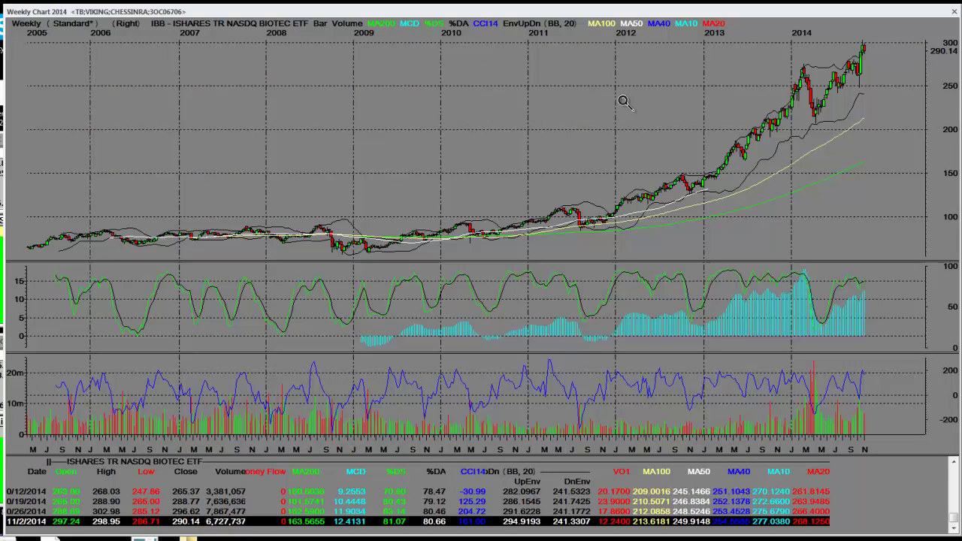
left_click(924, 42)
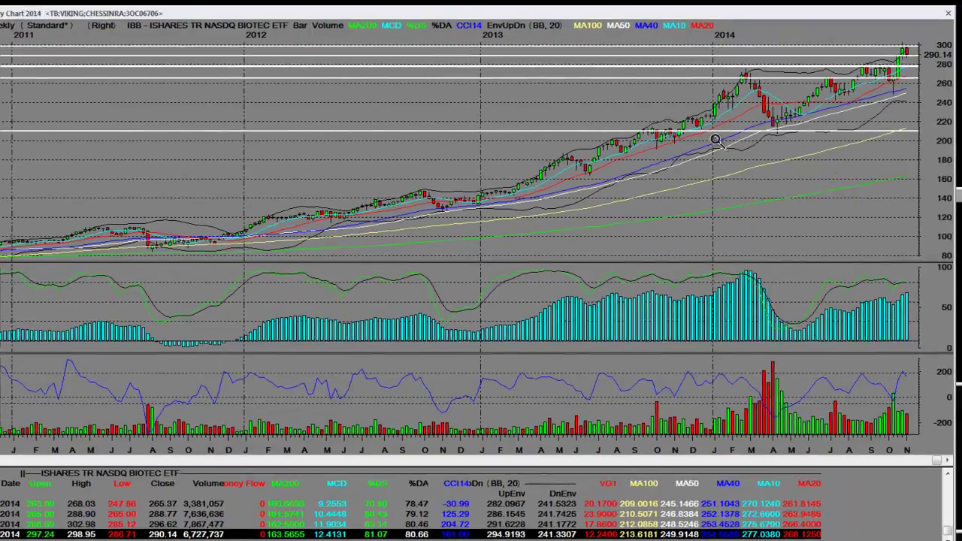